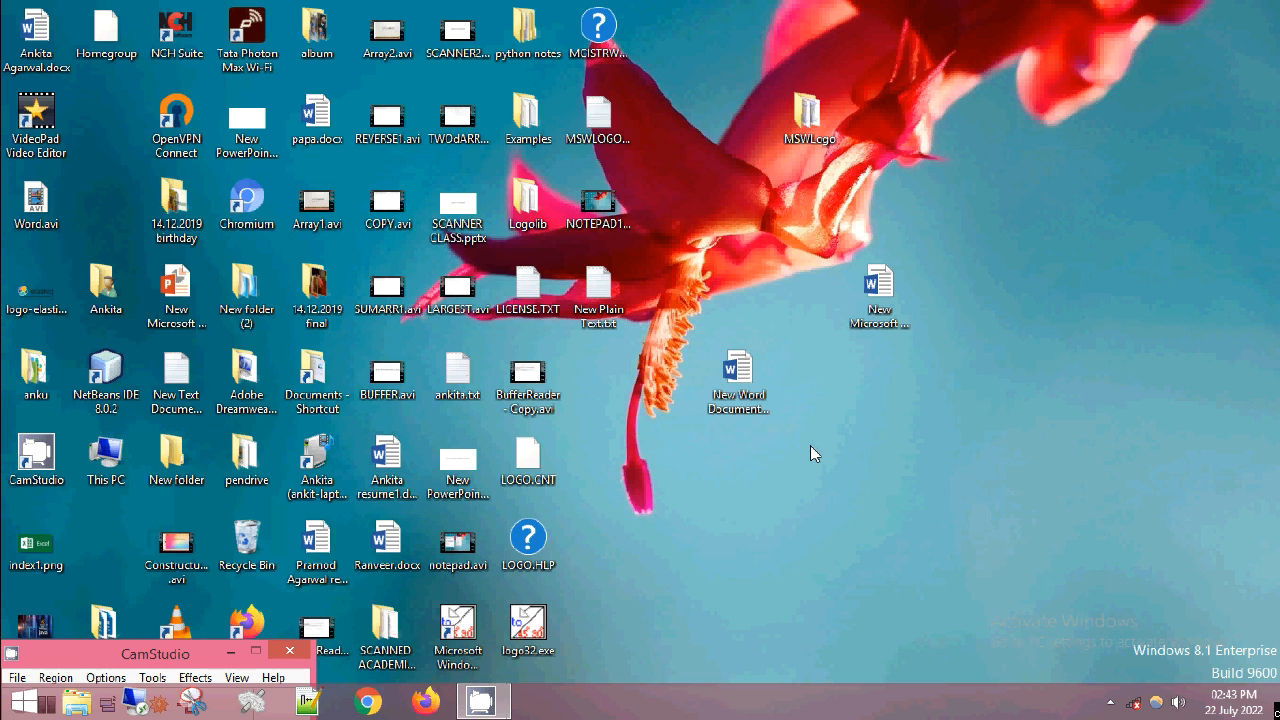
# - Create a new Microsoft Word document on the desktop, open it in Word and dismiss the activation wizard
pyautogui.click(716, 420)
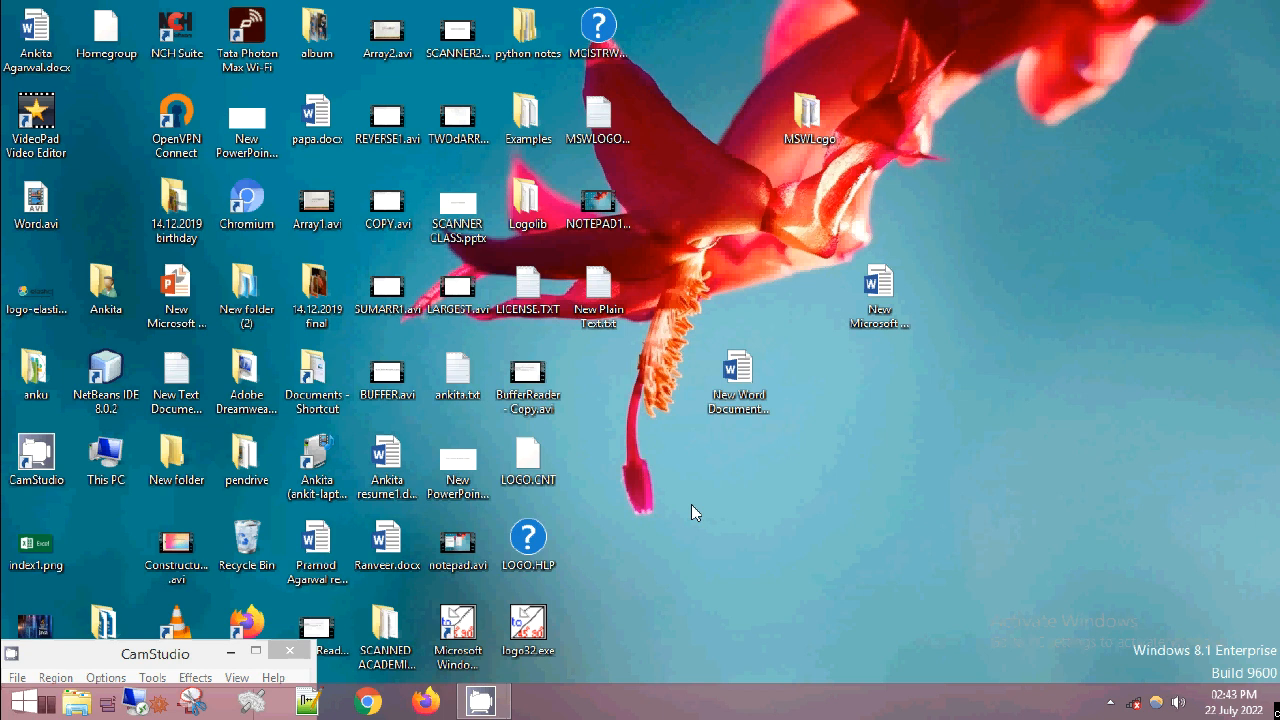
pyautogui.rightClick(695, 513)
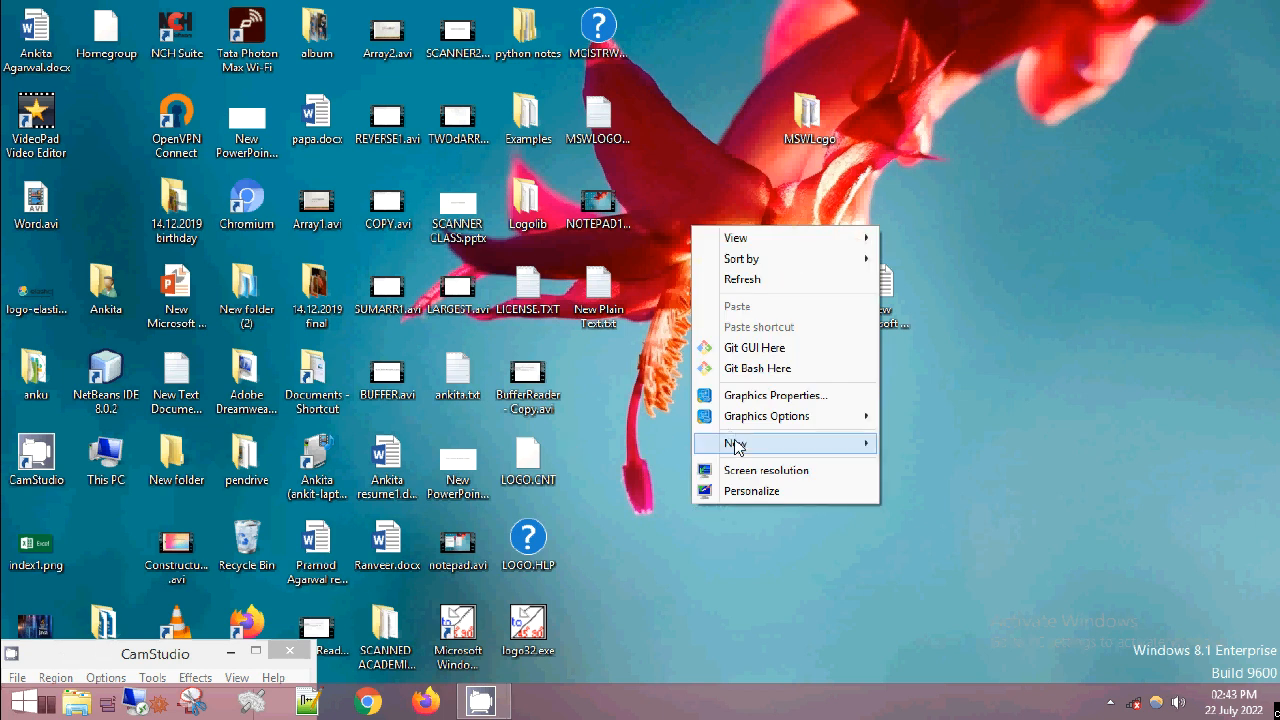
pyautogui.moveTo(737, 447)
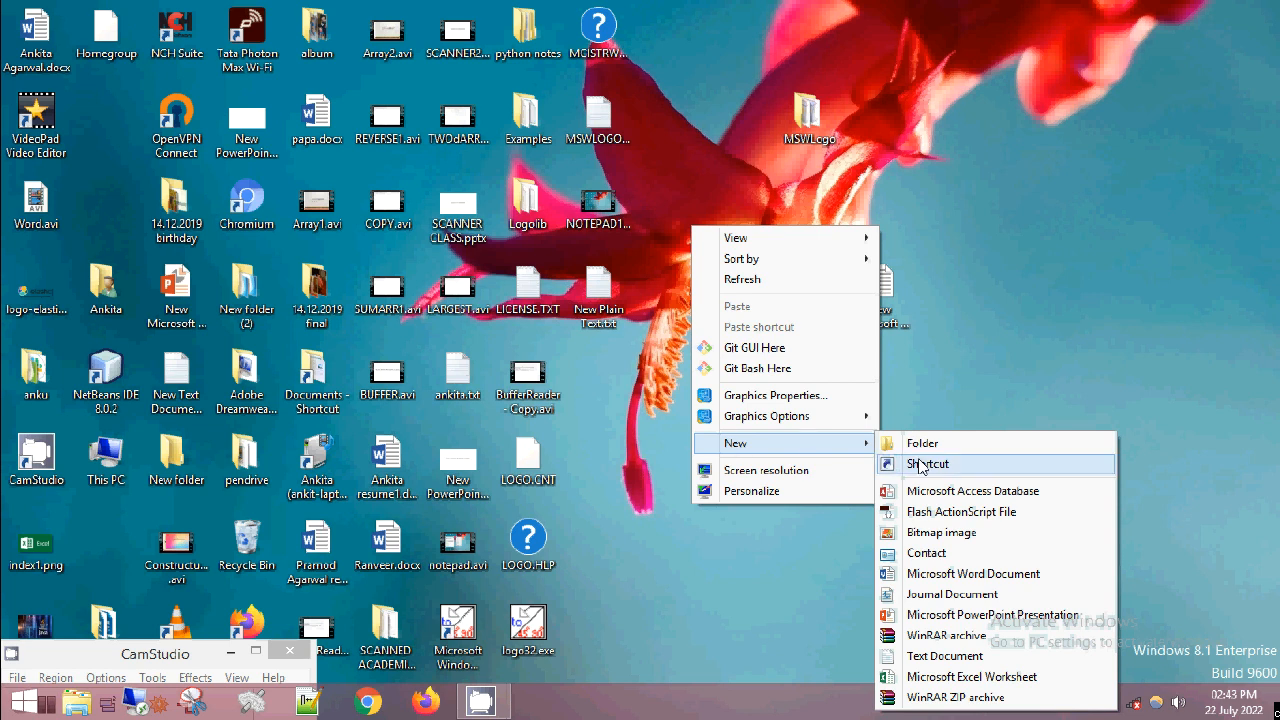
pyautogui.click(932, 575)
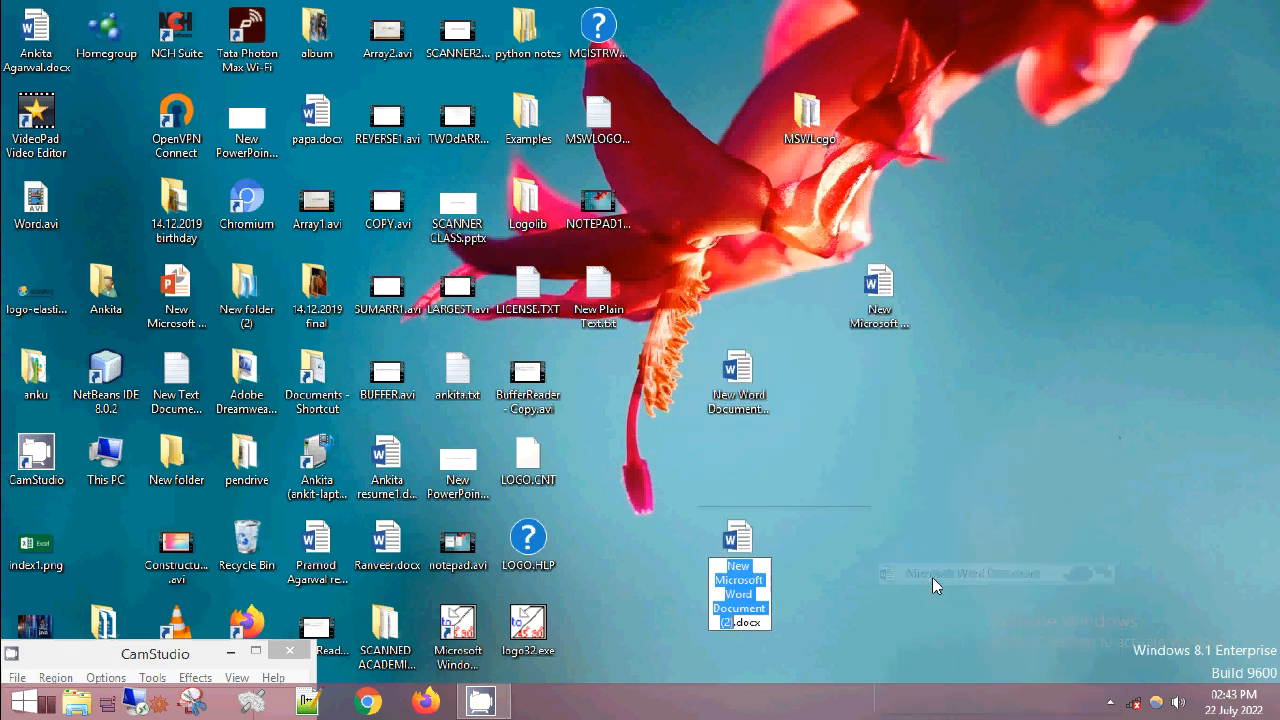
pyautogui.press('Return')
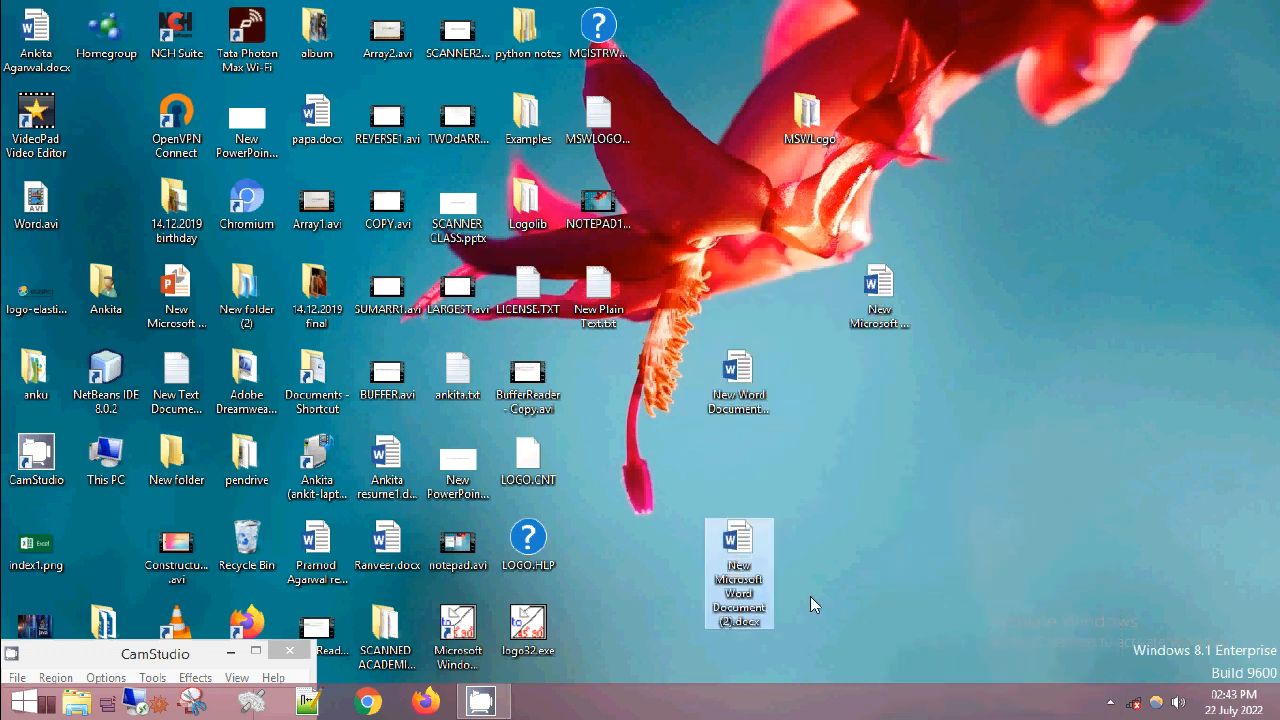
pyautogui.doubleClick(736, 545)
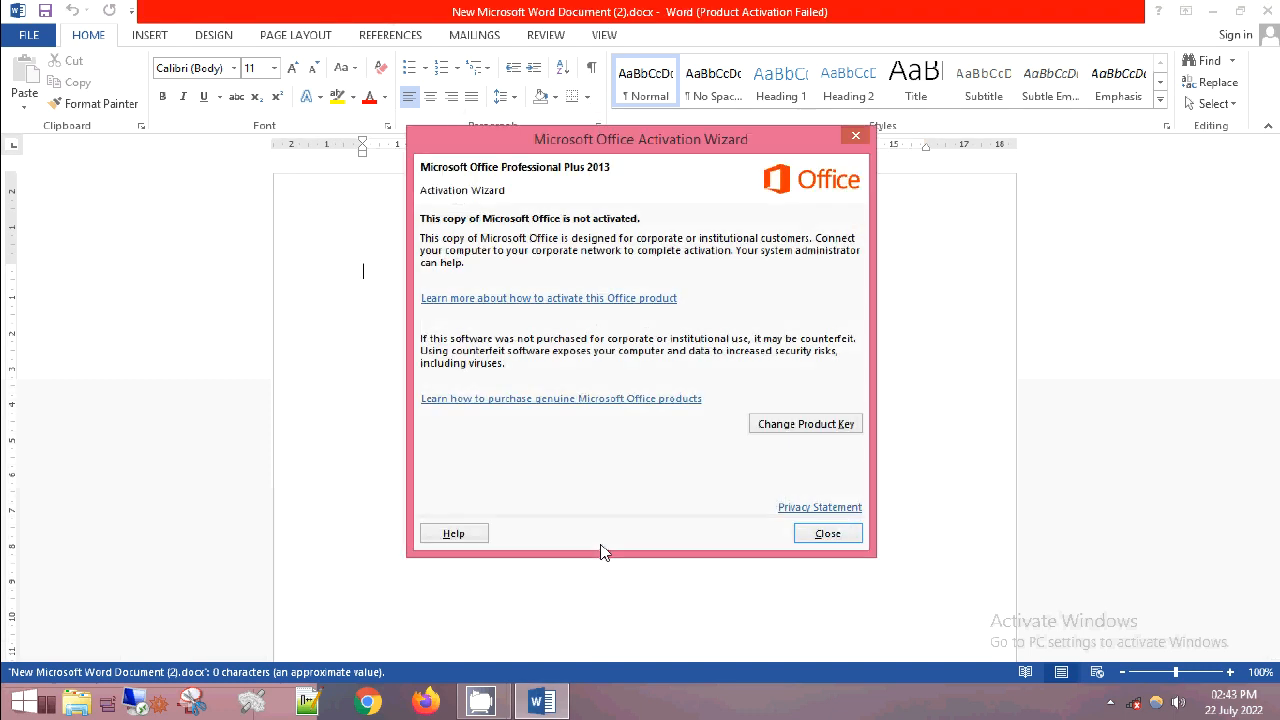
pyautogui.click(826, 536)
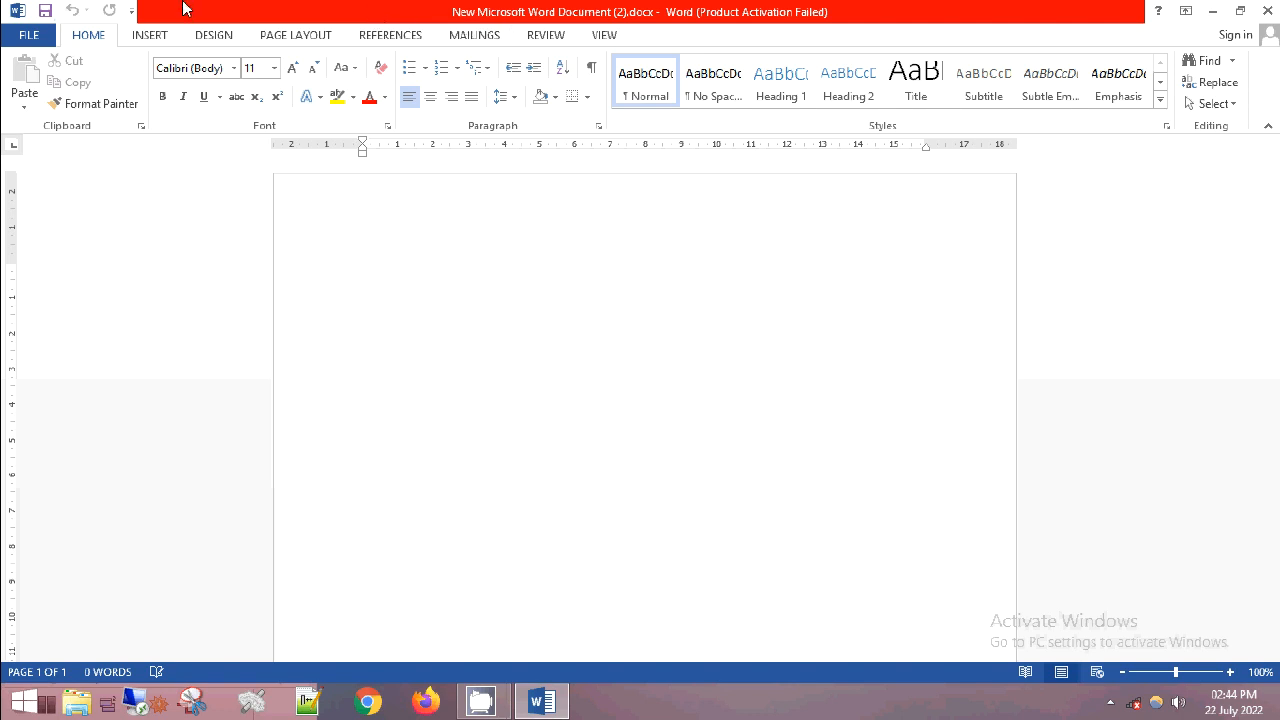
# - Look through the file information page and the Insert, Design, Page Layout, References, Mailings, Review and View commands, returning to the Home commands
pyautogui.click(18, 33)
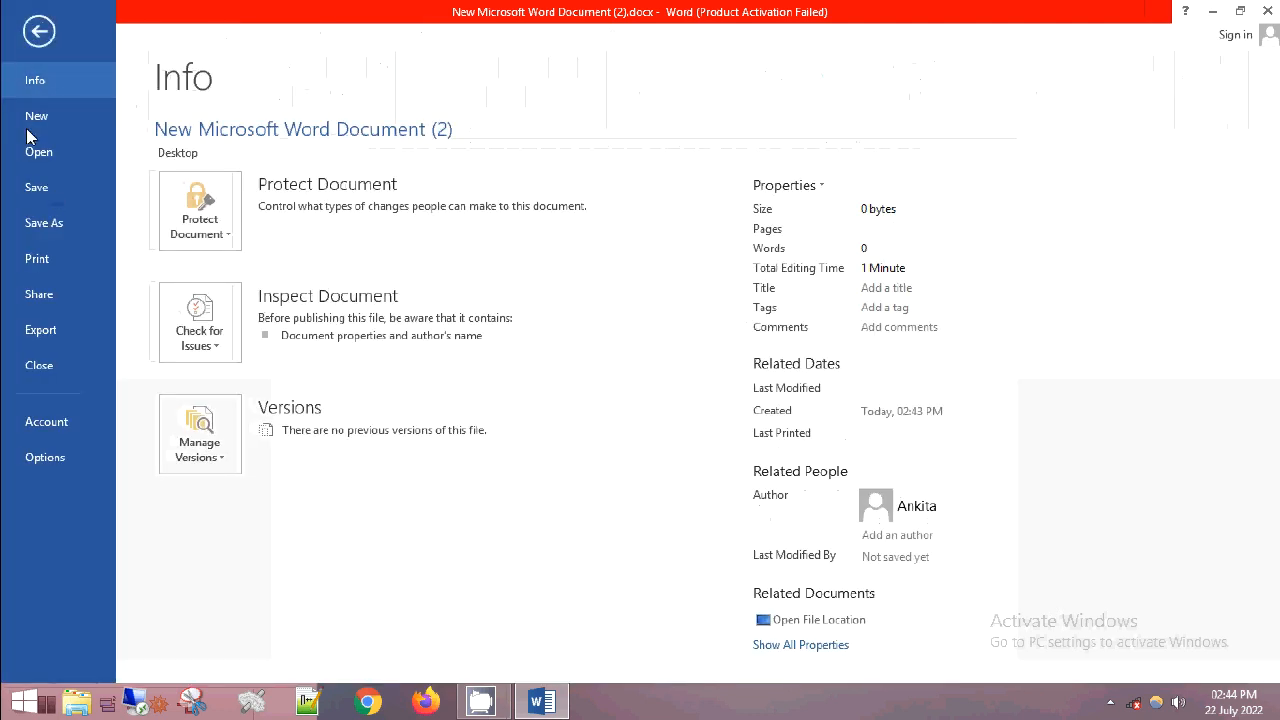
pyautogui.click(36, 33)
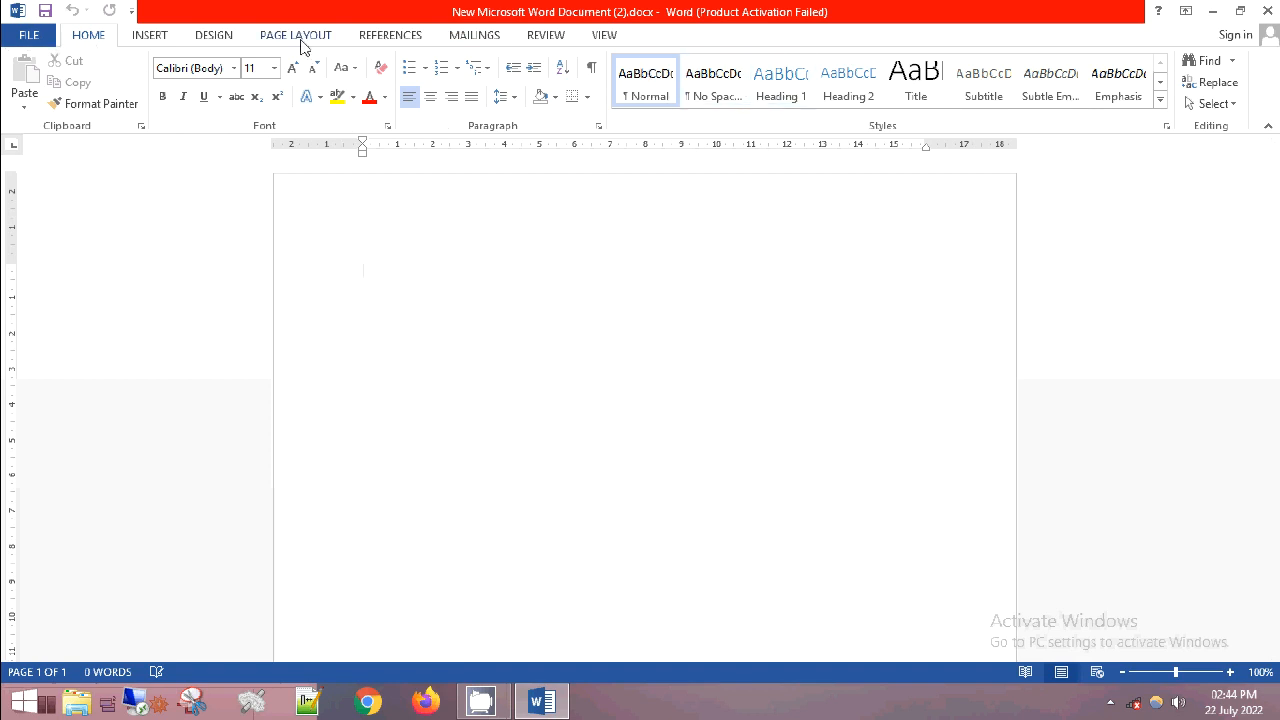
pyautogui.click(146, 40)
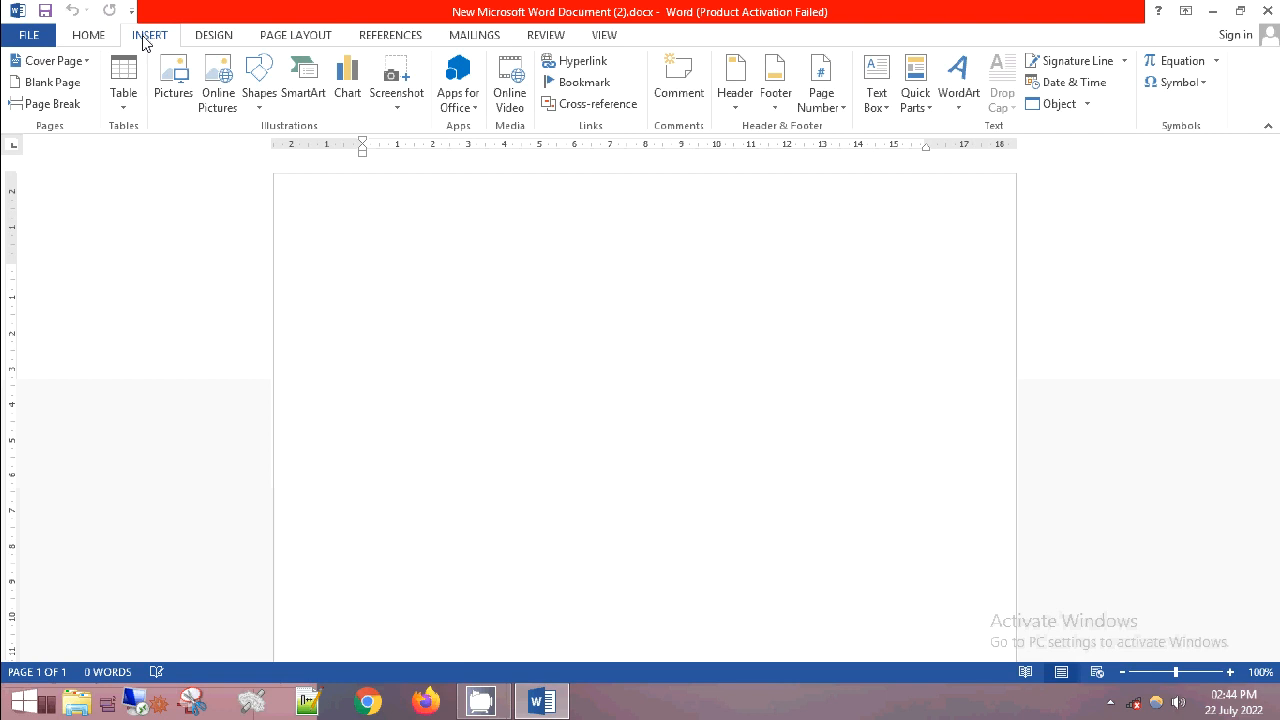
pyautogui.click(212, 40)
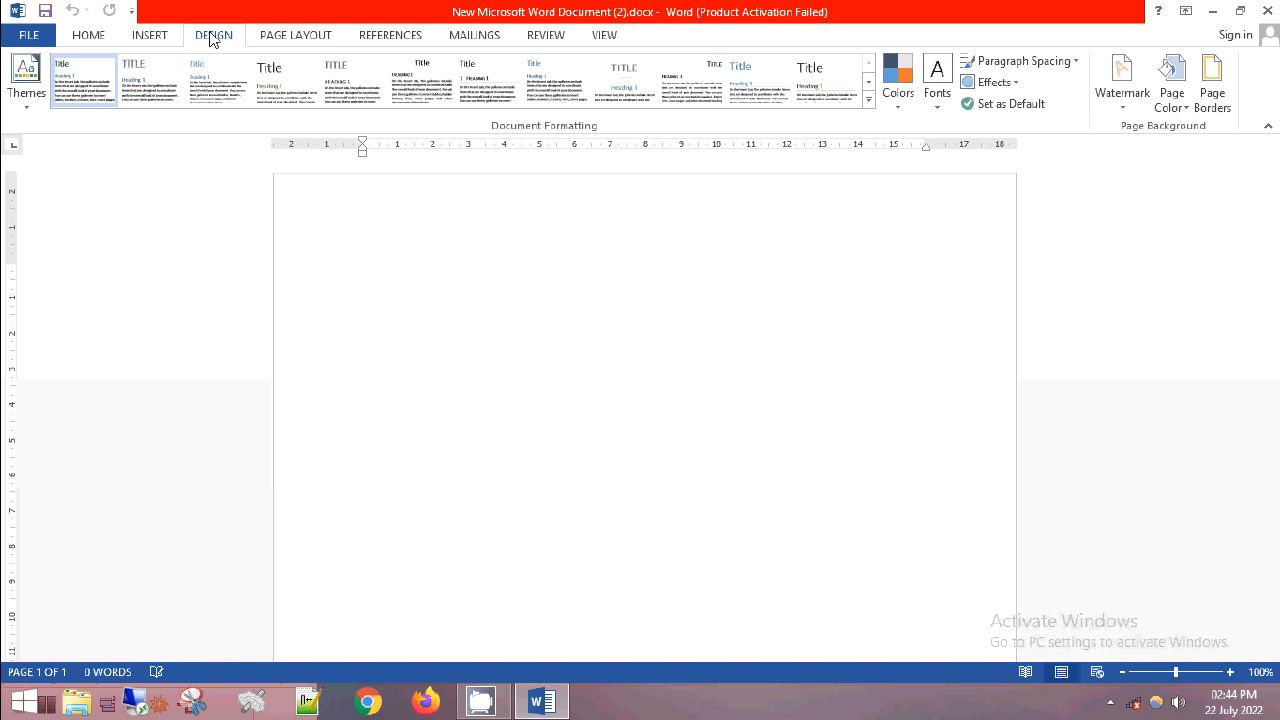
pyautogui.click(270, 40)
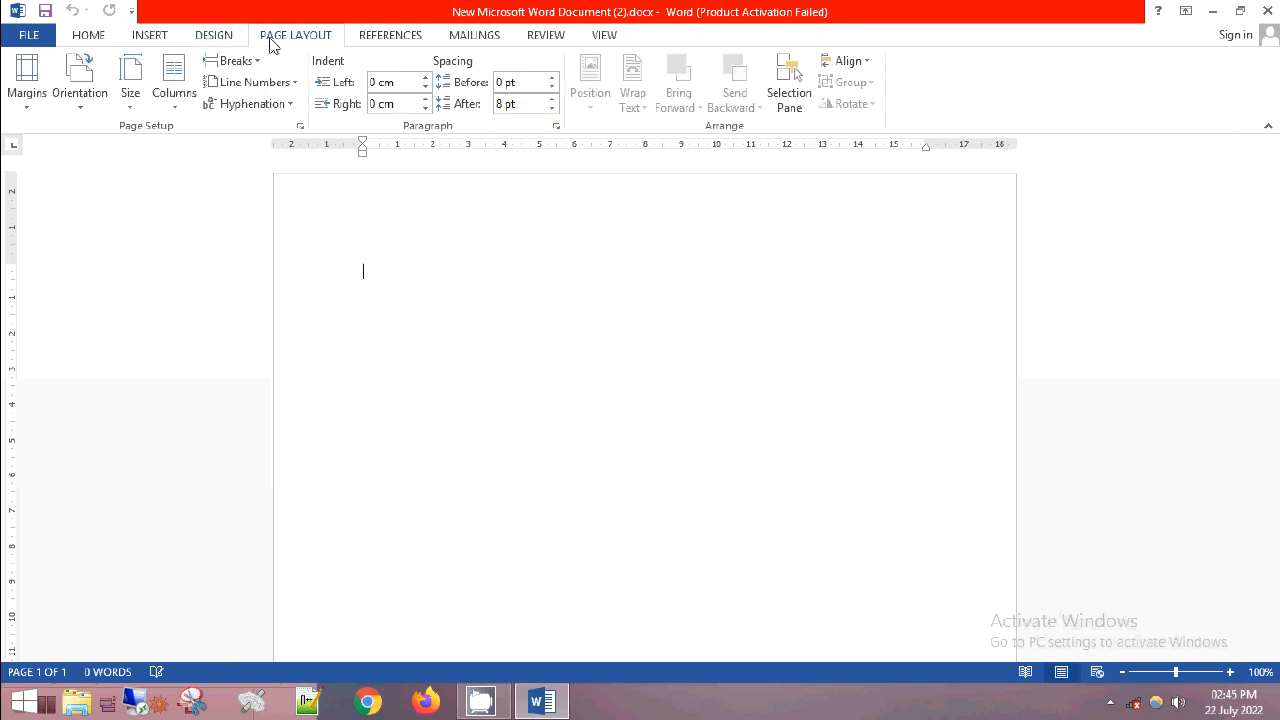
pyautogui.click(383, 41)
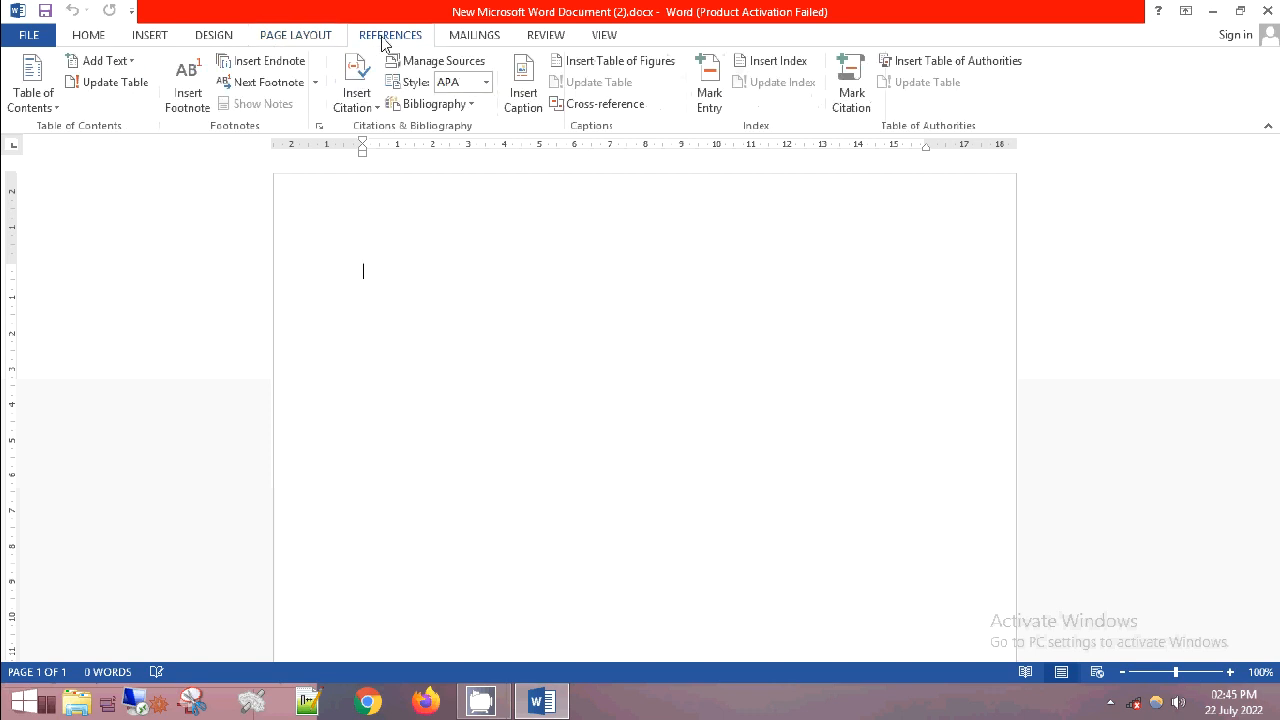
pyautogui.click(451, 36)
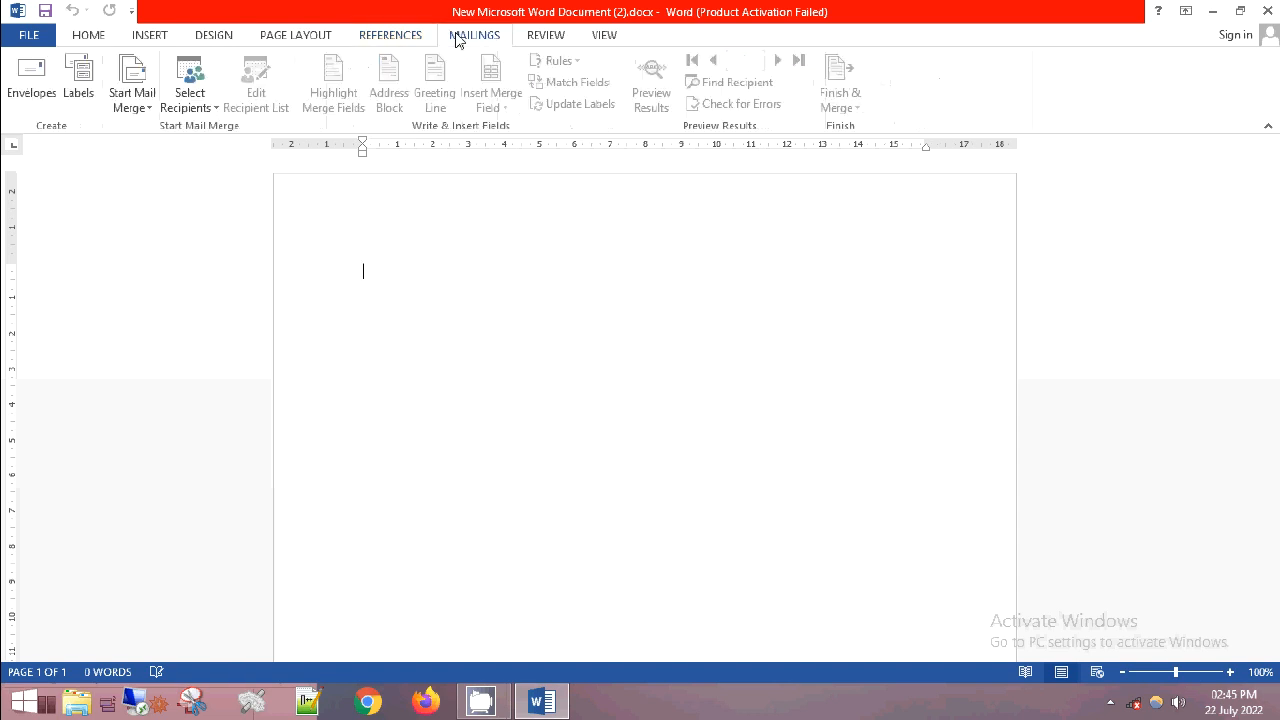
pyautogui.click(545, 41)
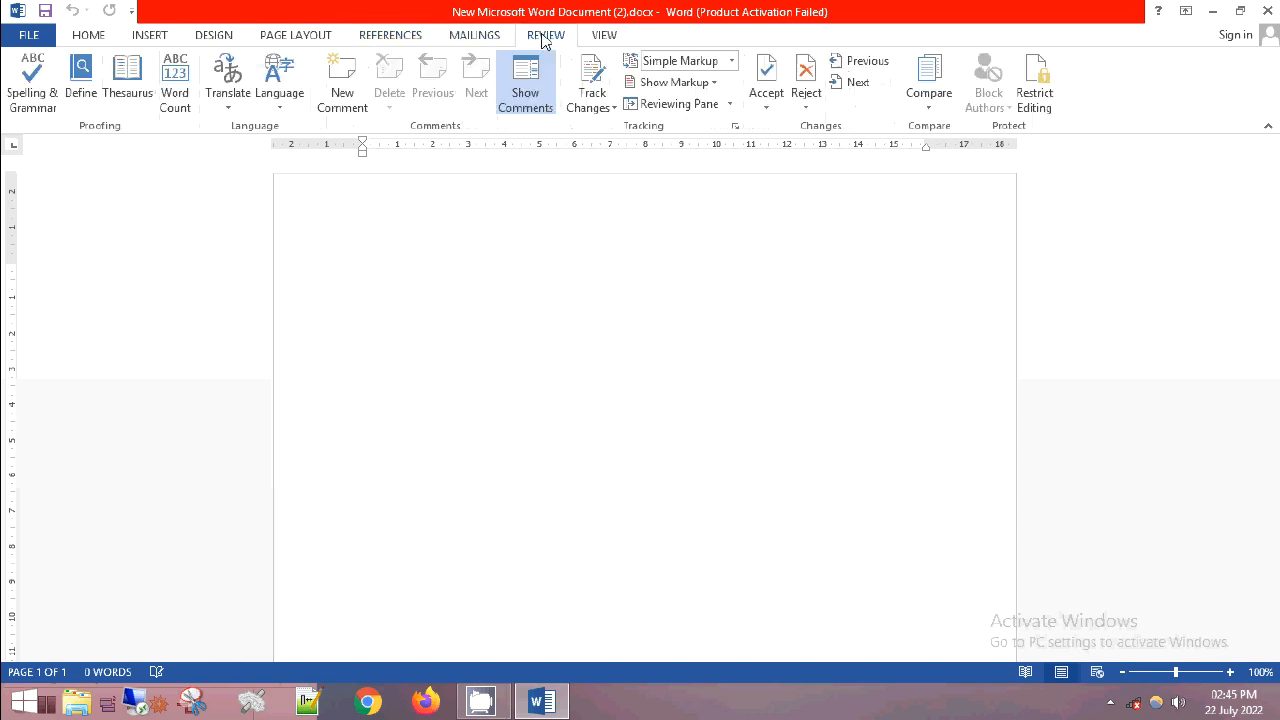
pyautogui.click(594, 41)
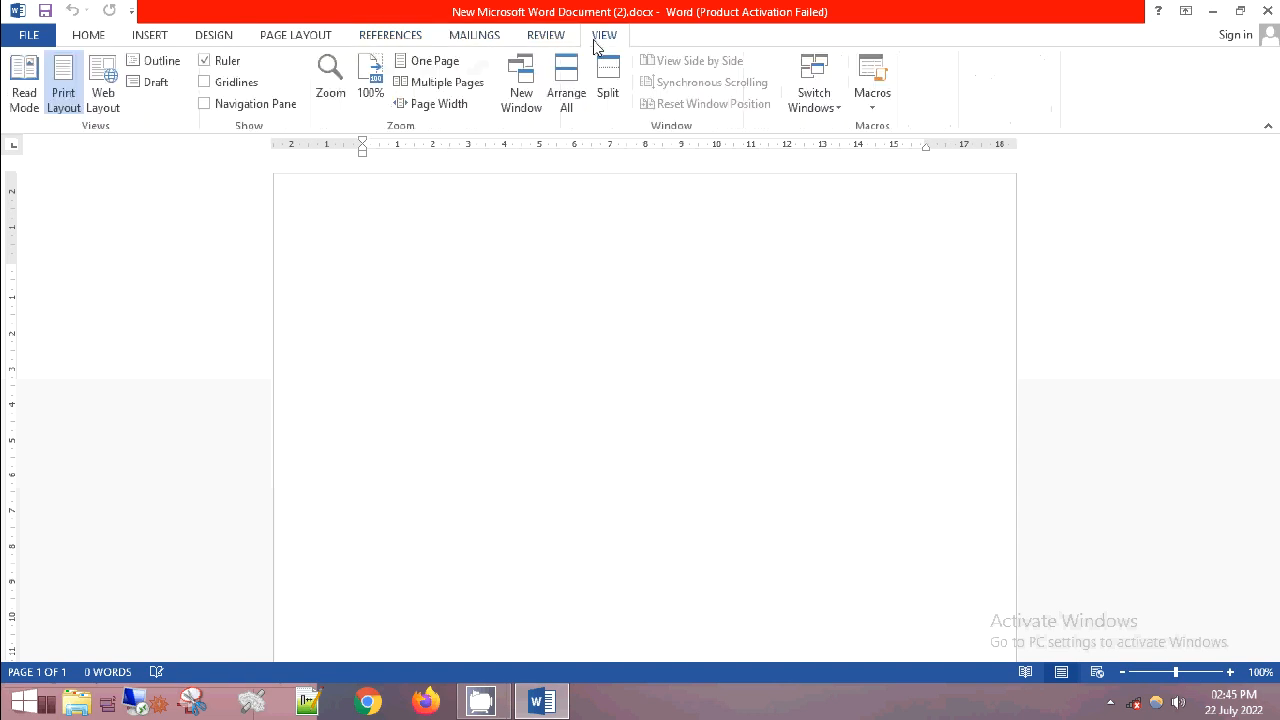
pyautogui.click(99, 38)
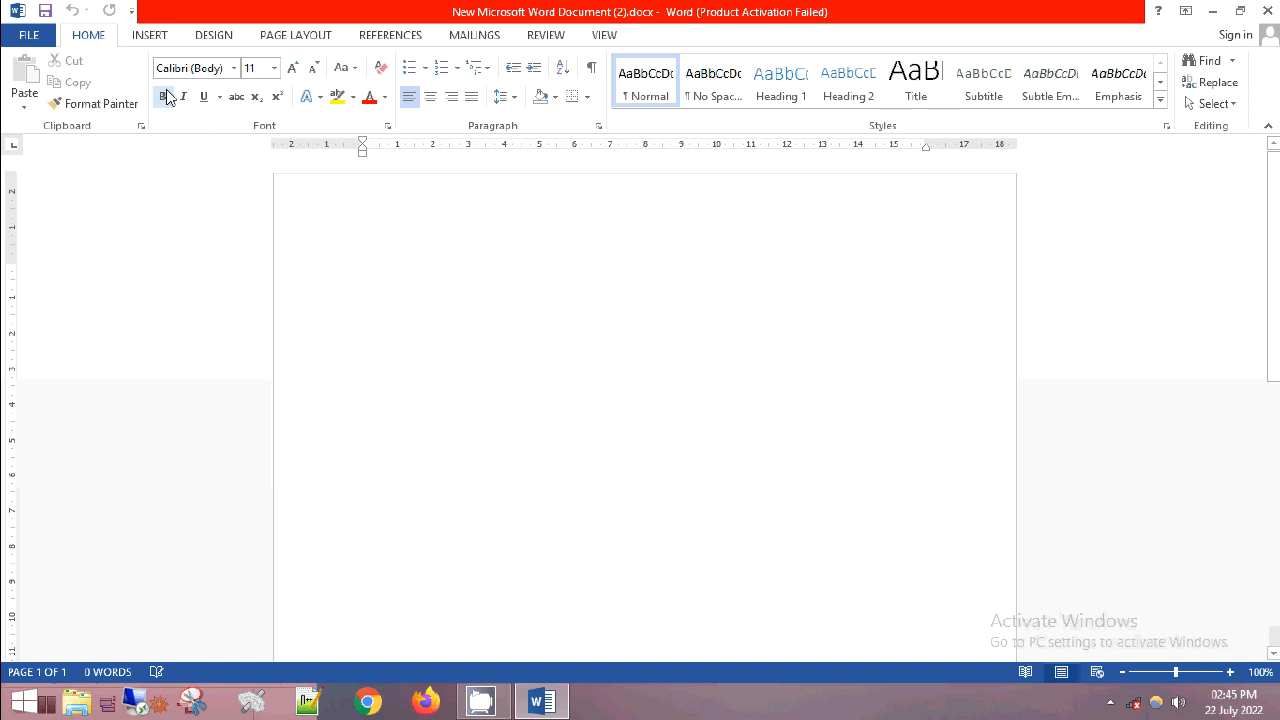
# - Create another new document from the Blank document template
pyautogui.click(22, 37)
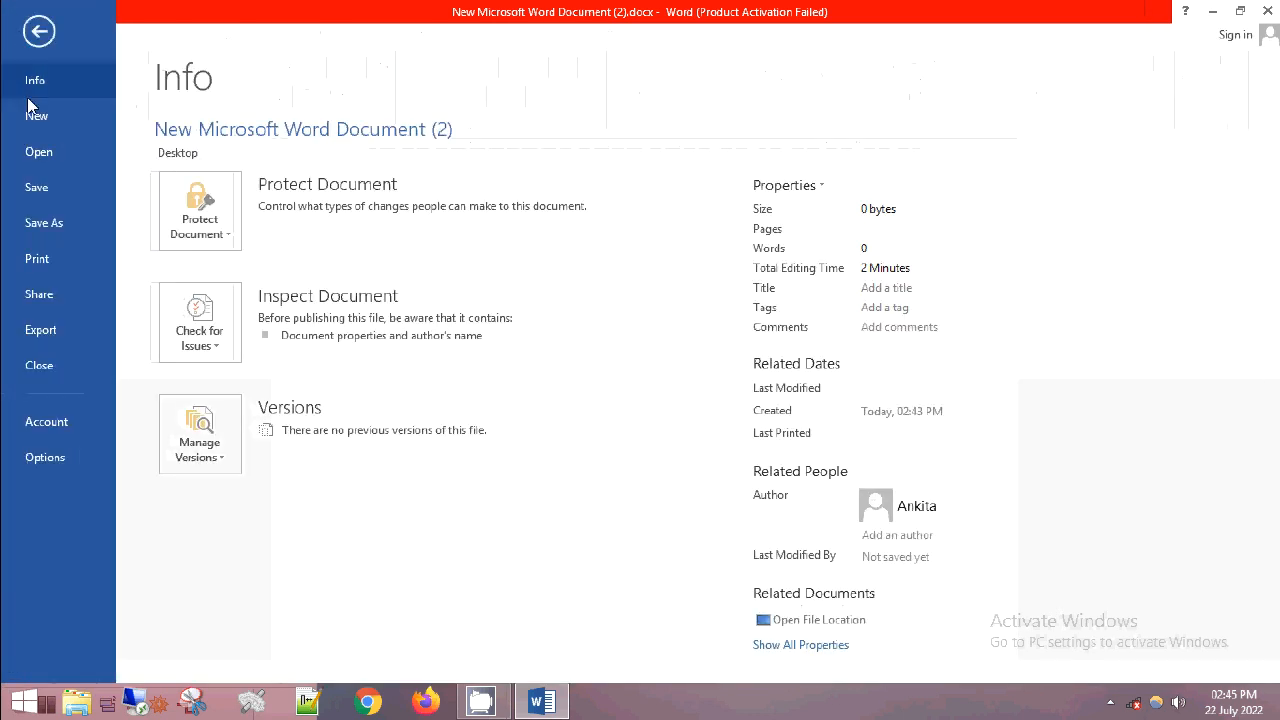
pyautogui.click(30, 119)
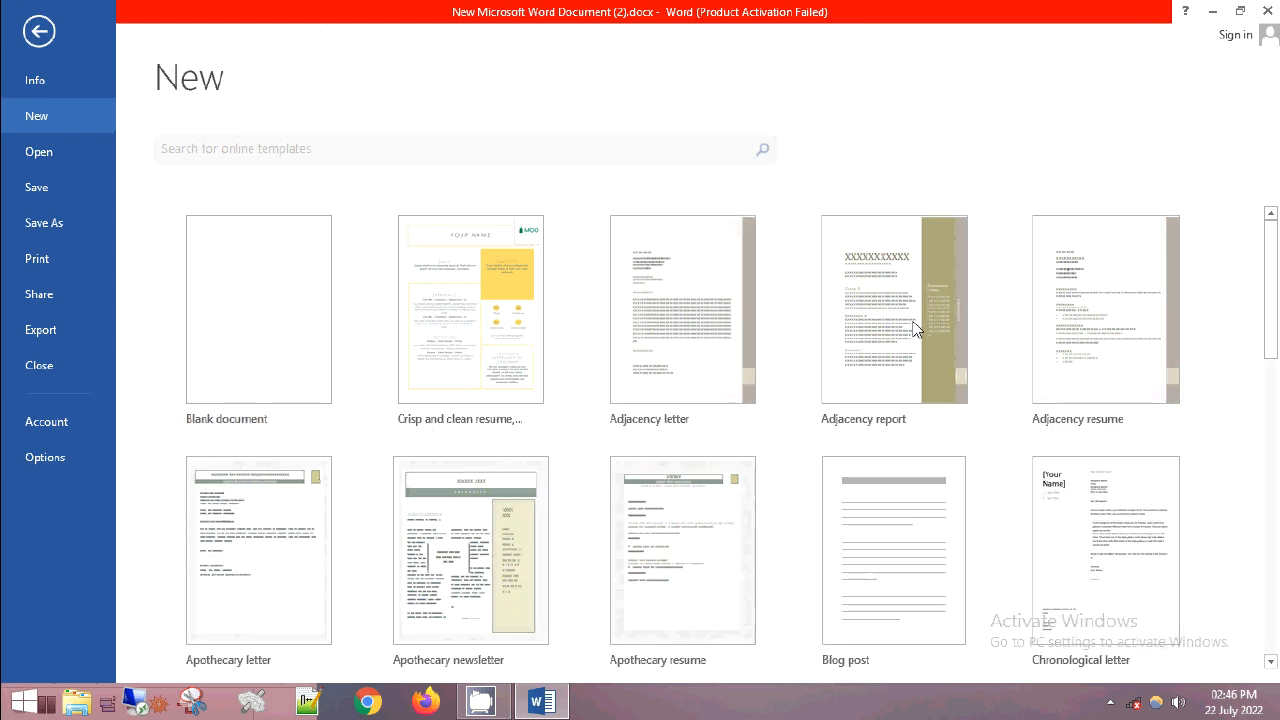
pyautogui.click(277, 343)
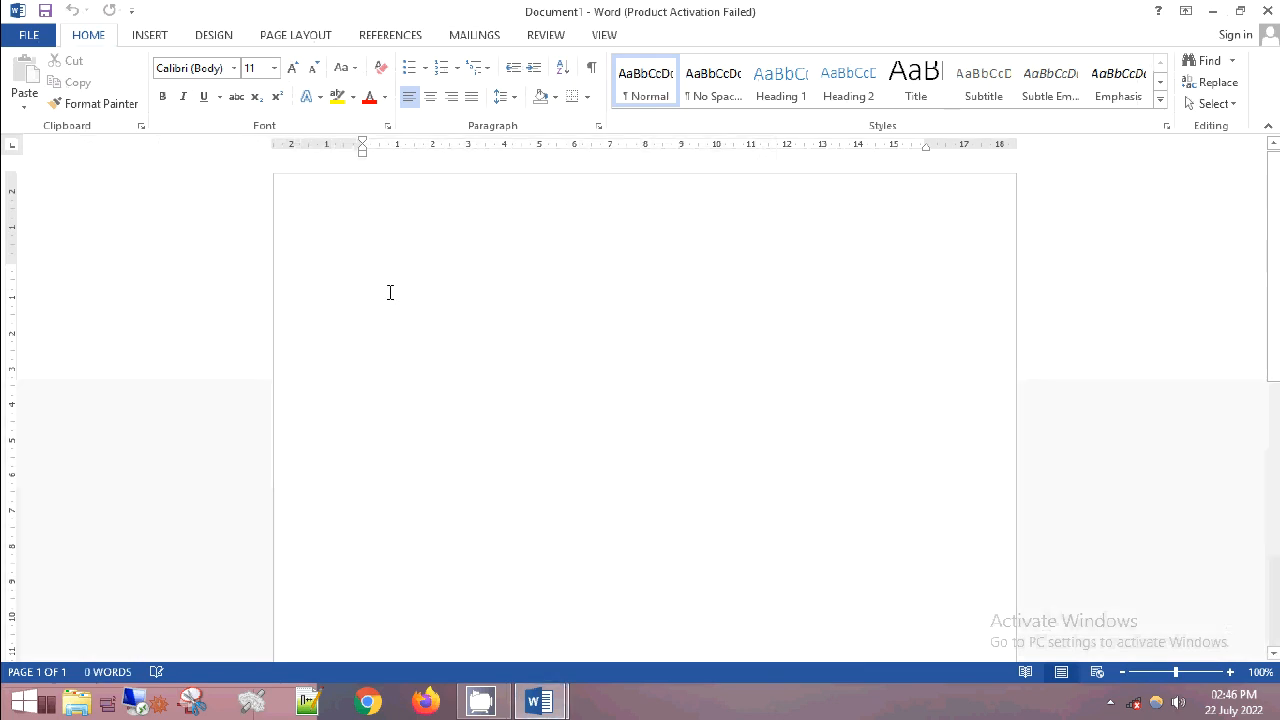
# - Enter a person's first name on the first line and format it in Verdana at size 18
pyautogui.moveTo(363, 277); pyautogui.dragTo(406, 272)
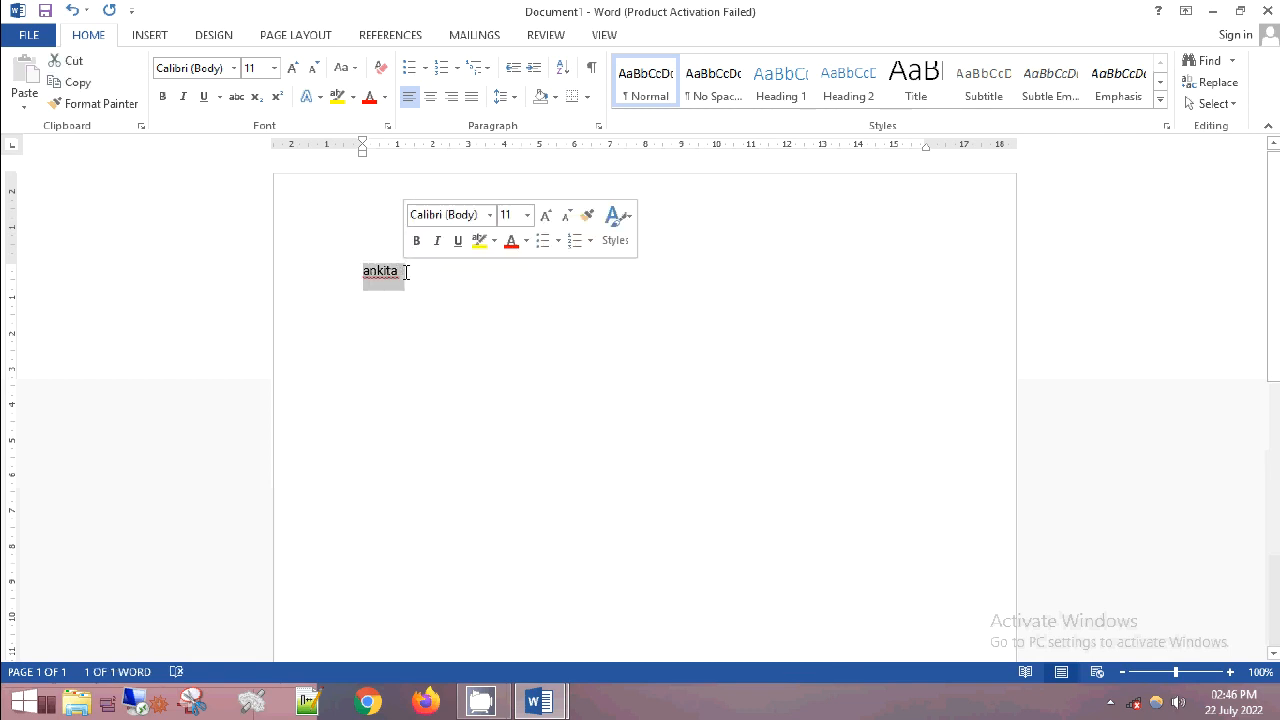
pyautogui.click(234, 68)
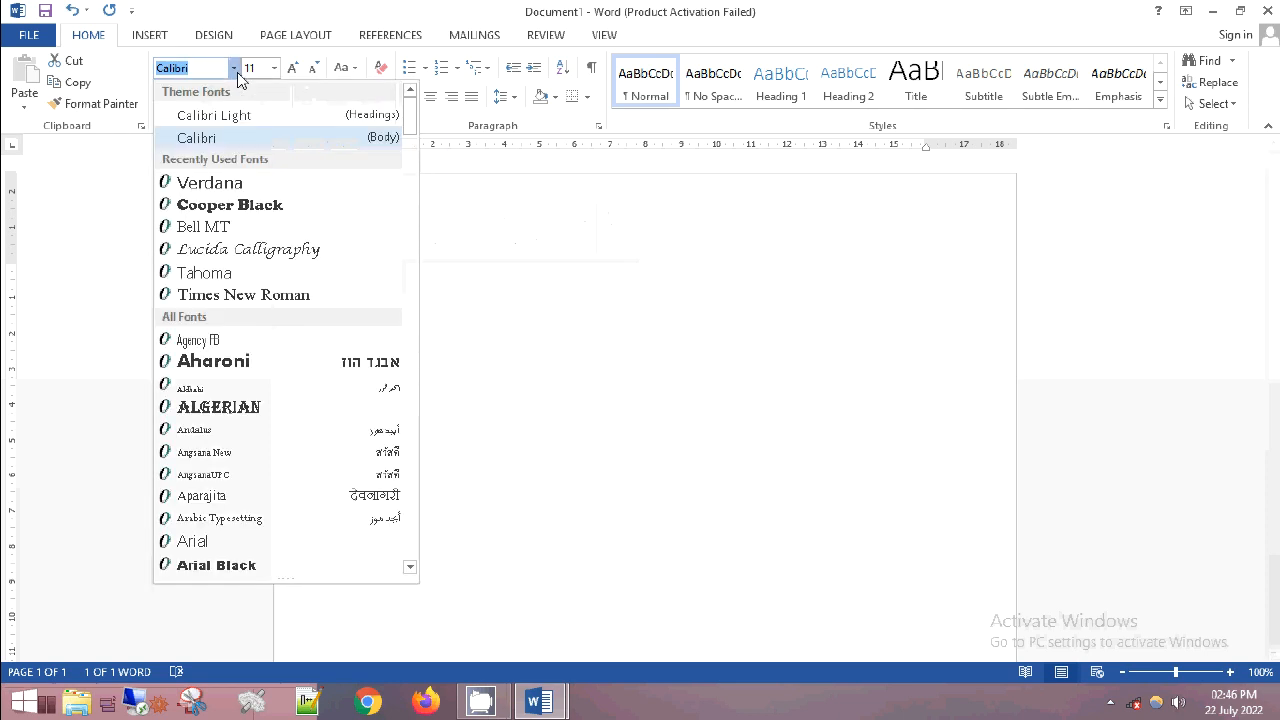
pyautogui.click(218, 189)
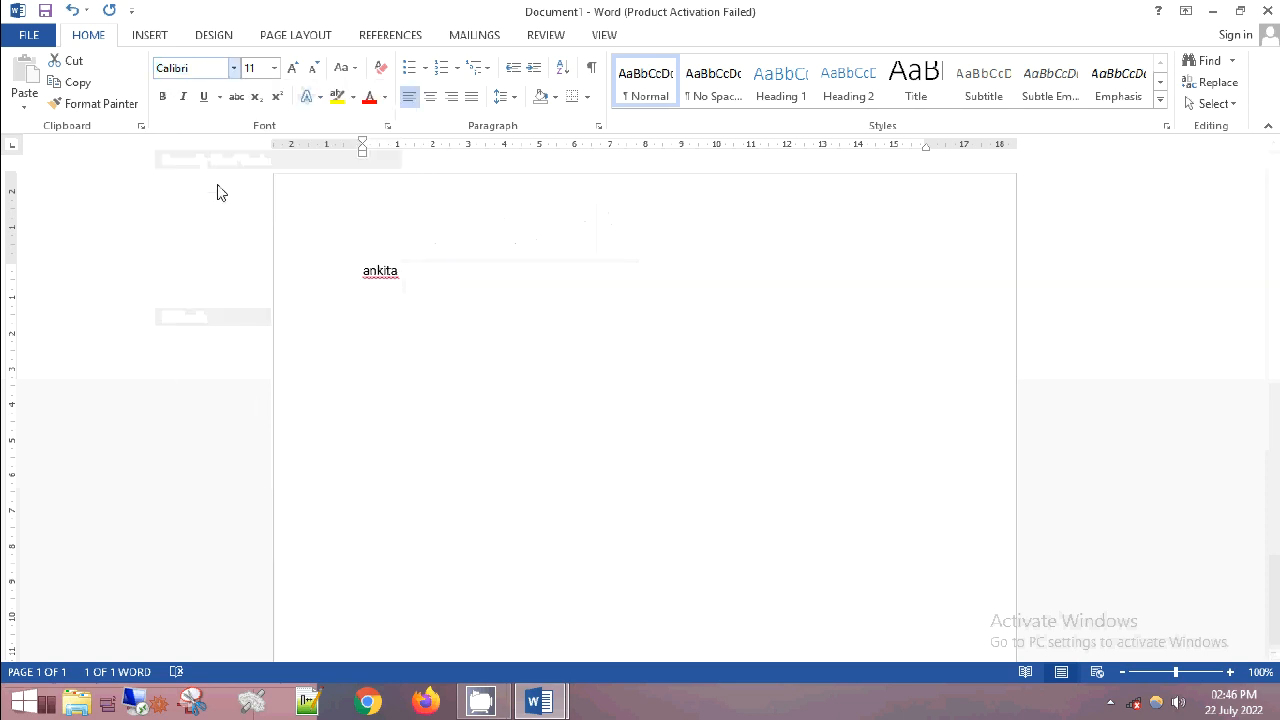
pyautogui.click(273, 73)
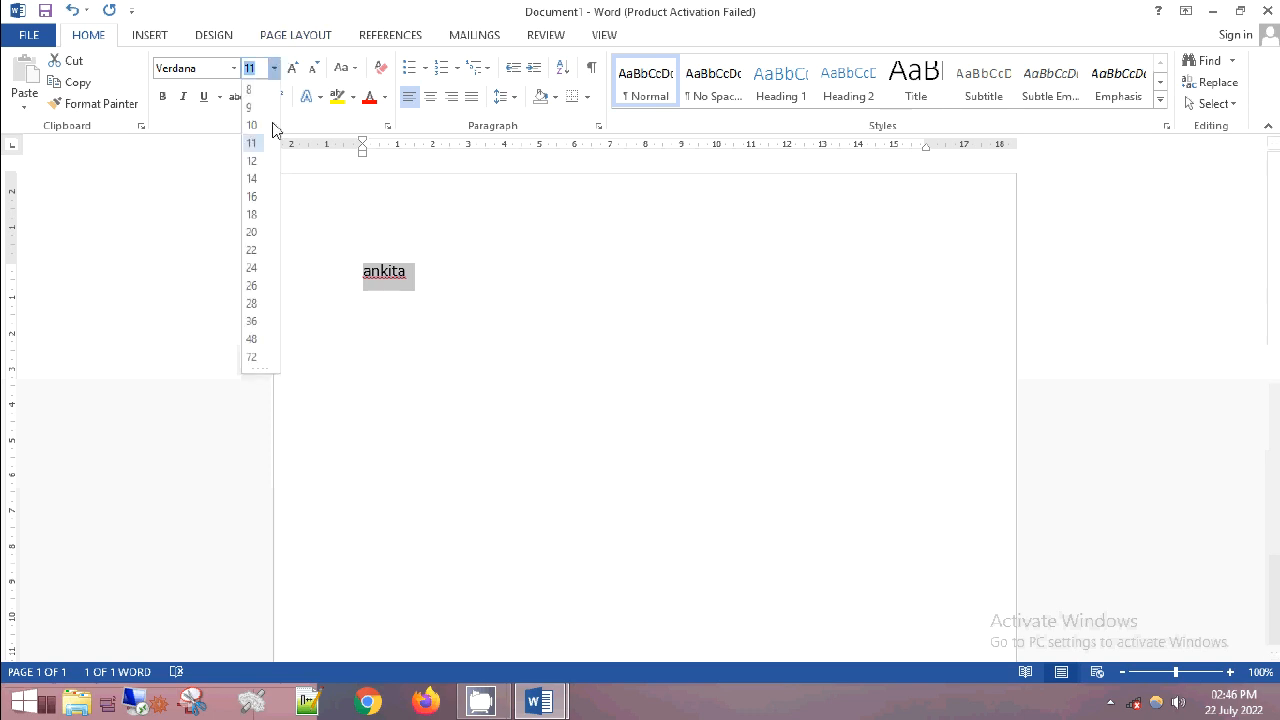
pyautogui.click(257, 216)
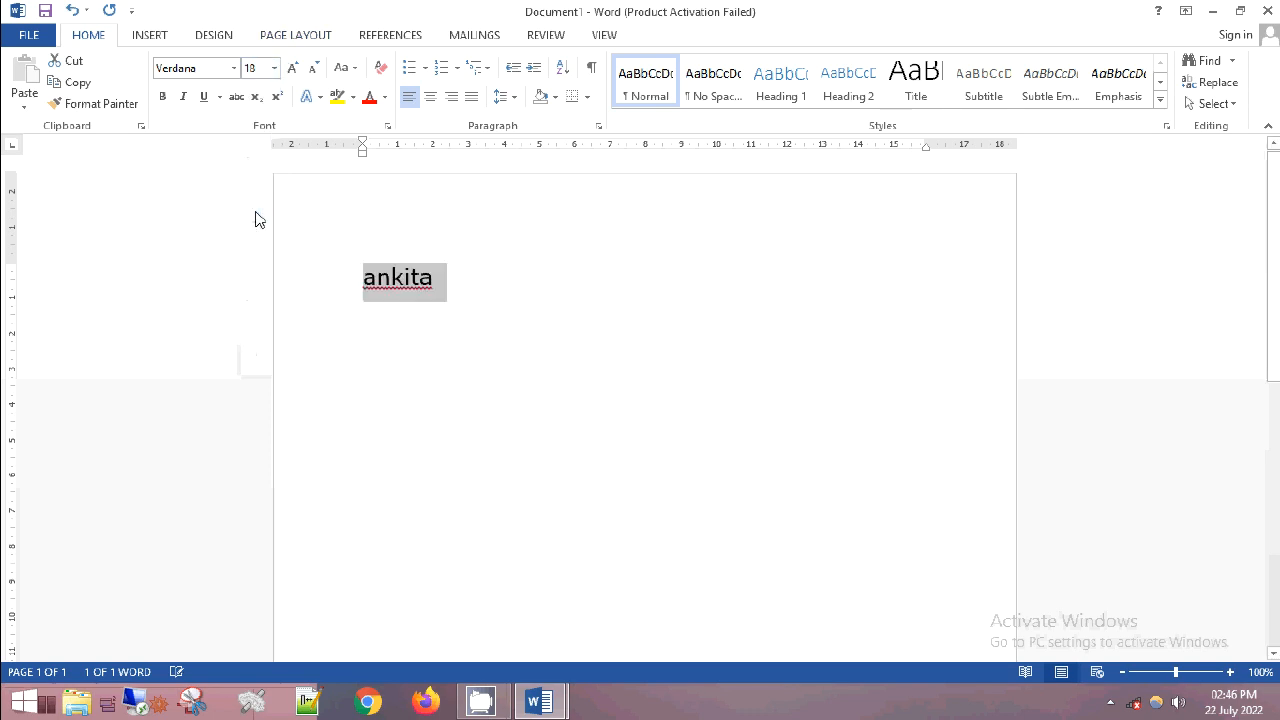
# - Make the selected first name bold, italic and underlined, and colour its text red
pyautogui.click(164, 99)
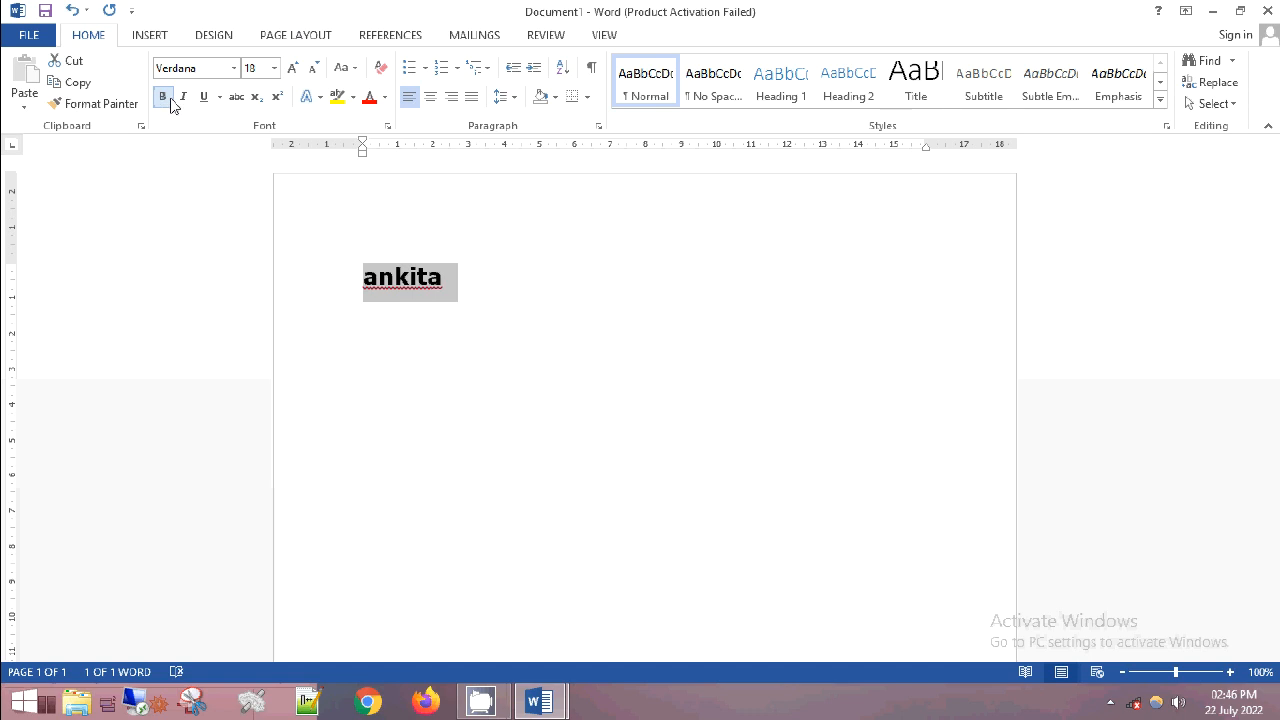
pyautogui.click(184, 99)
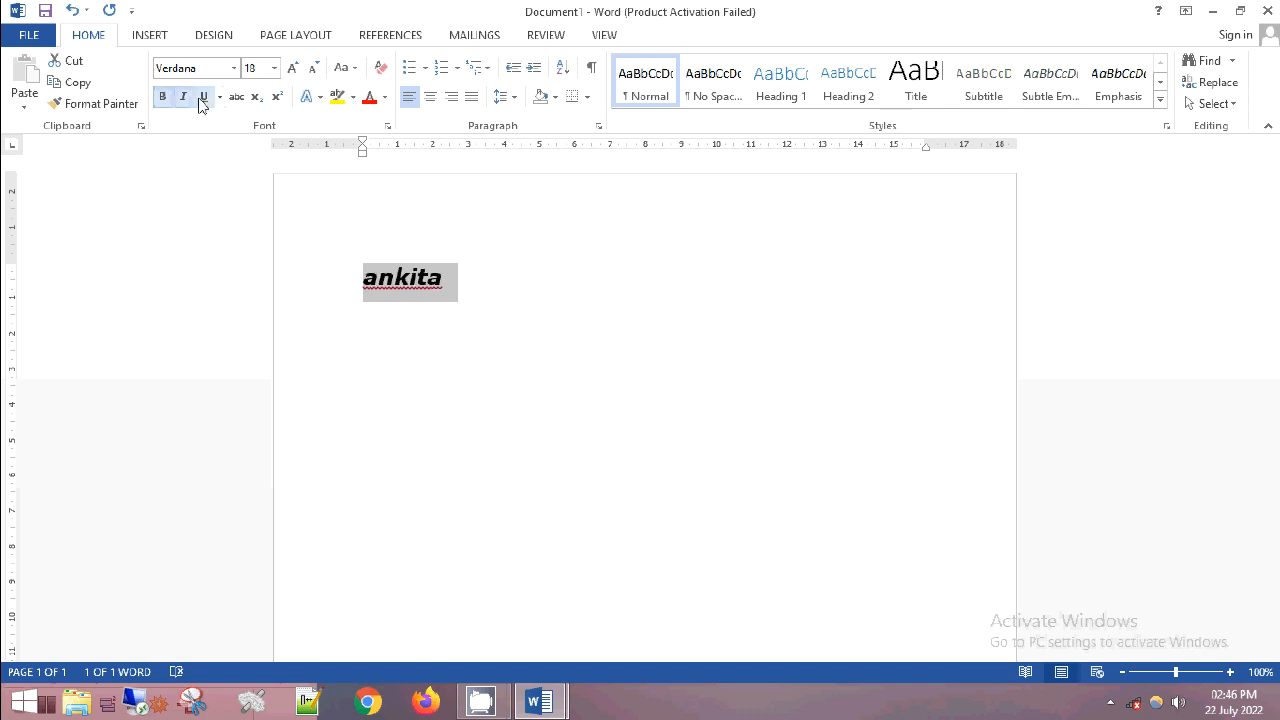
pyautogui.click(202, 99)
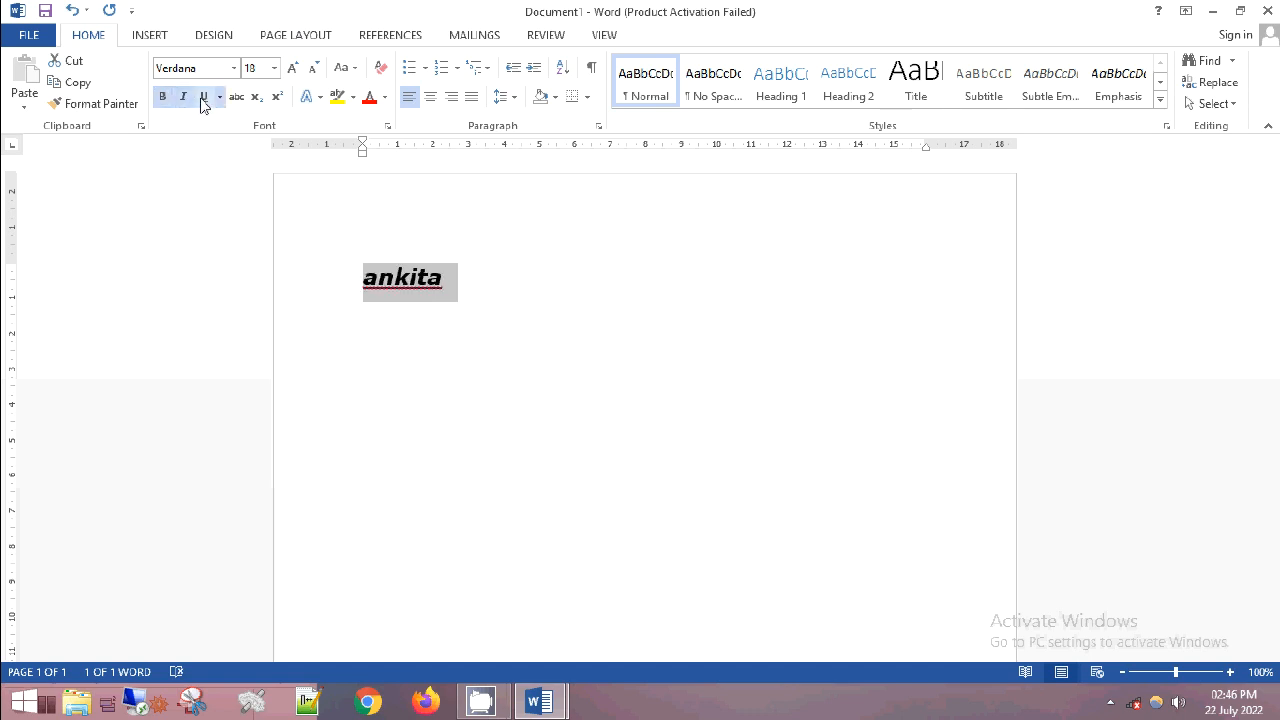
pyautogui.click(369, 99)
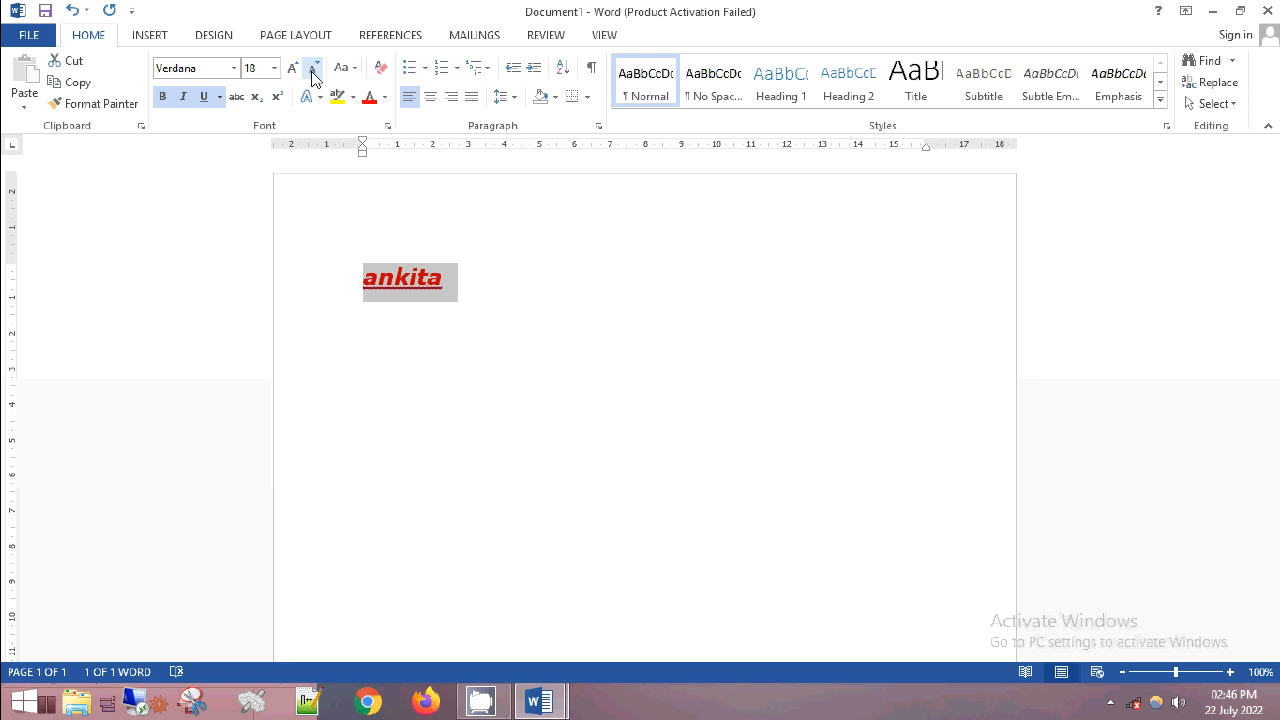
# - Shrink the selected name's font size stepwise to 14, and enlarge it stepwise to 22
pyautogui.click(313, 70)
pyautogui.click(313, 70)
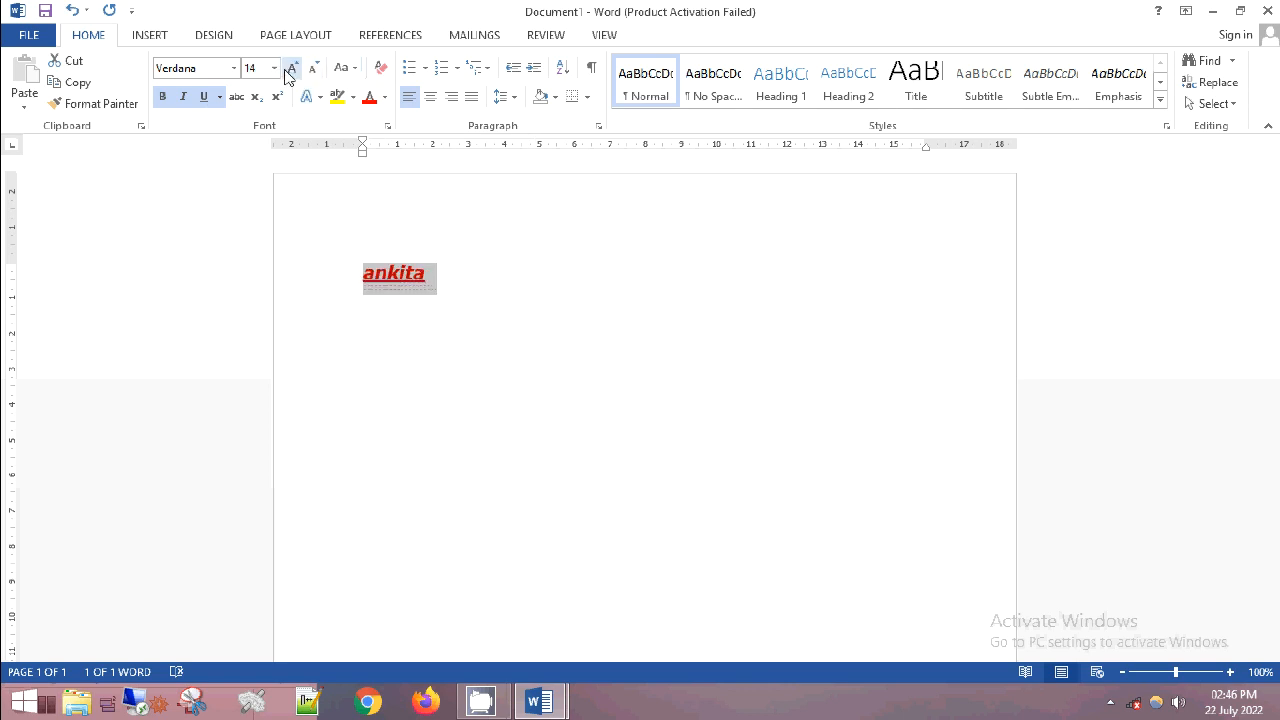
pyautogui.click(292, 68)
pyautogui.click(292, 68)
pyautogui.click(292, 68)
pyautogui.click(292, 68)
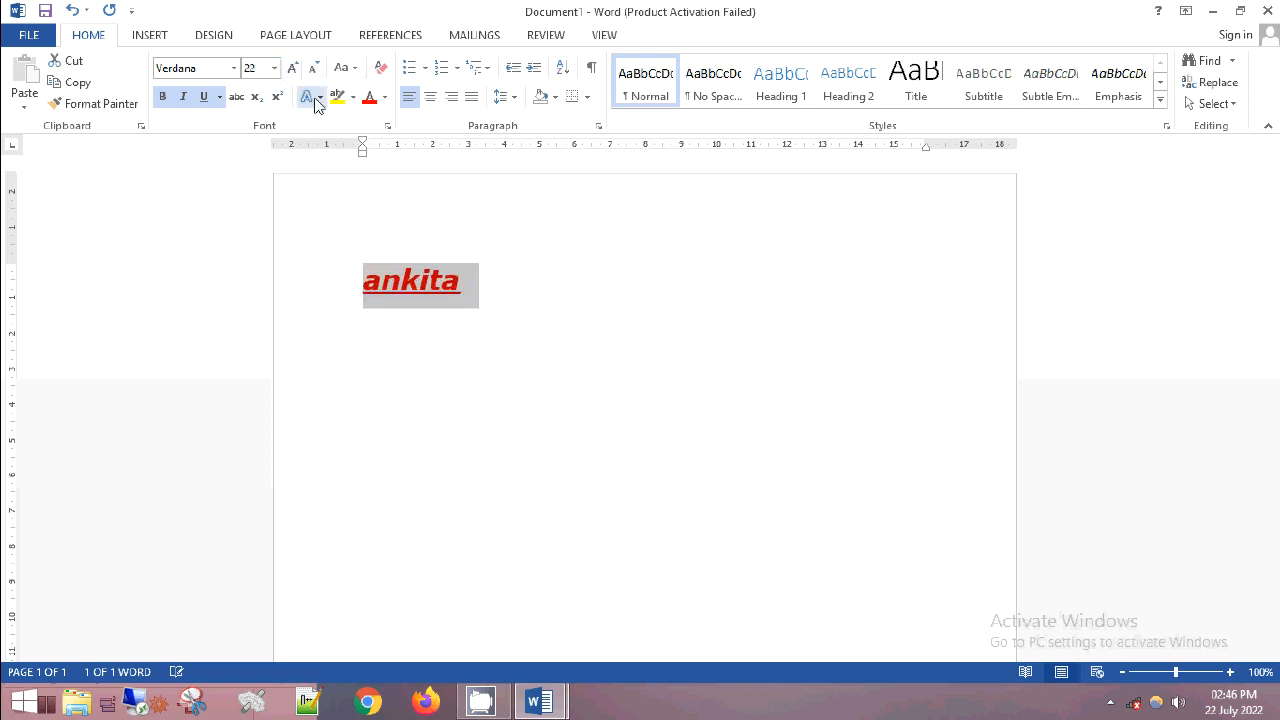
pyautogui.click(309, 97)
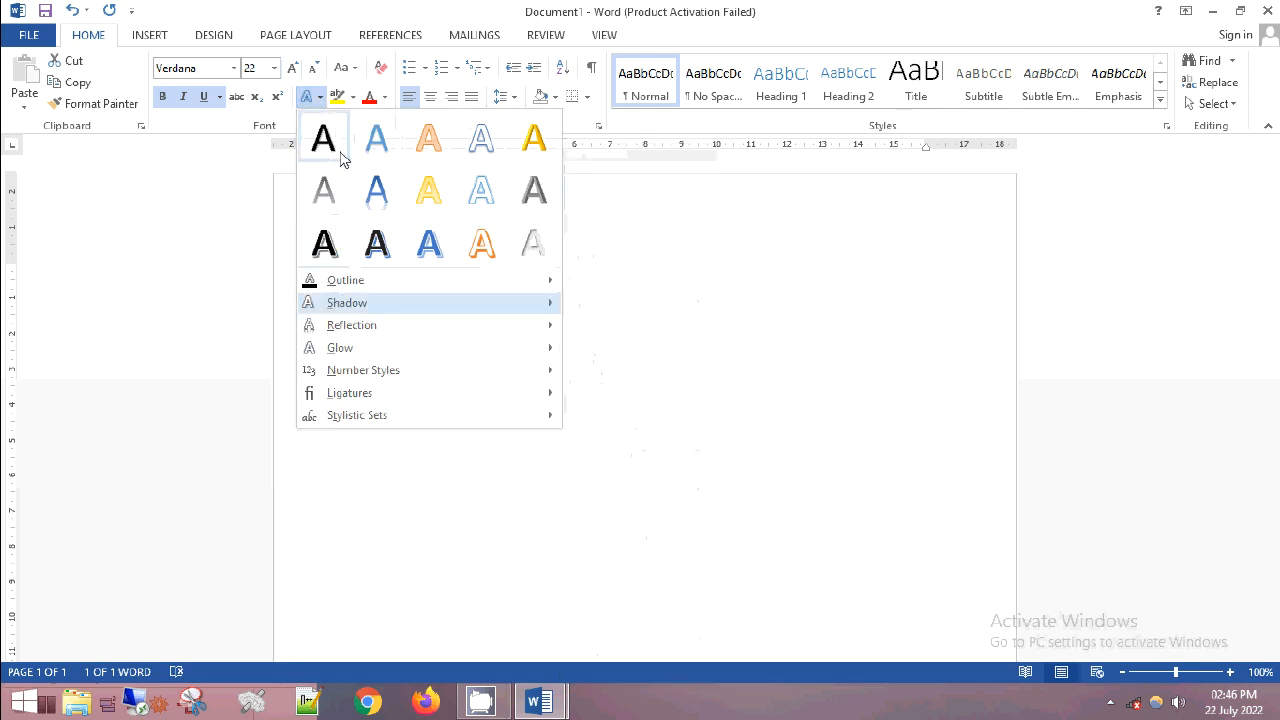
pyautogui.click(386, 517)
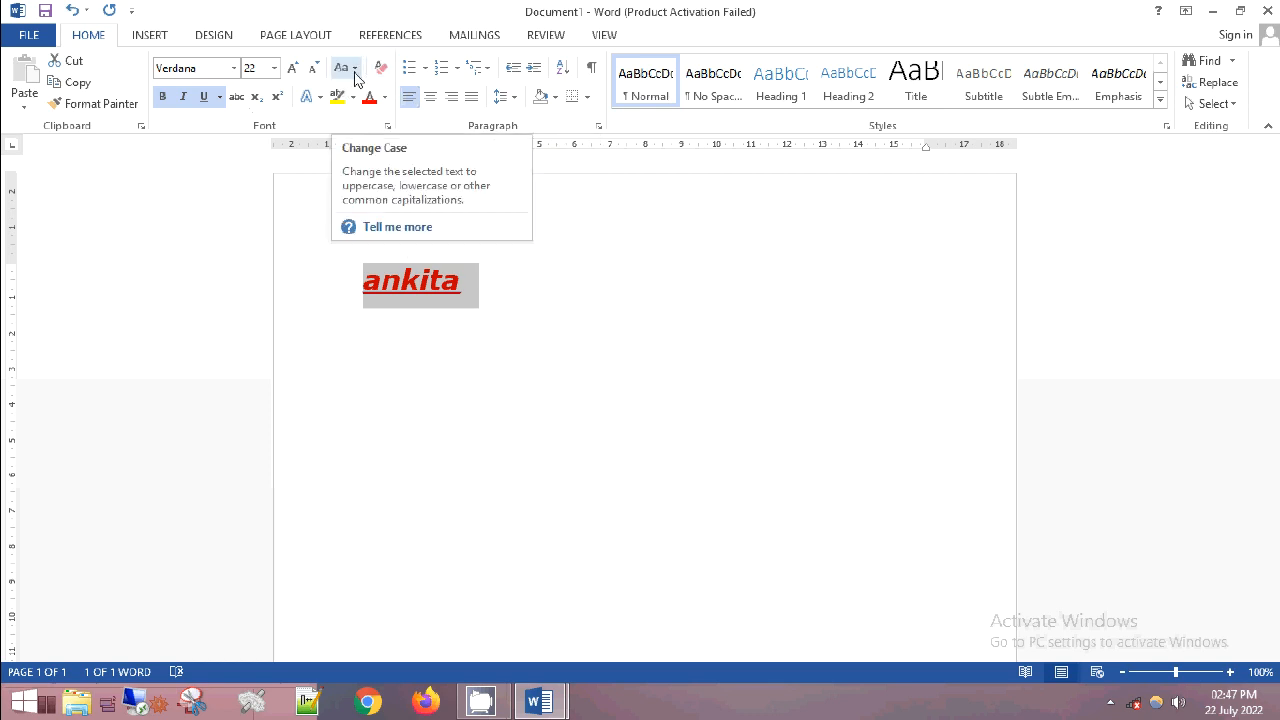
# - Add the person's surname after the first name on the first line
pyautogui.click(479, 281)
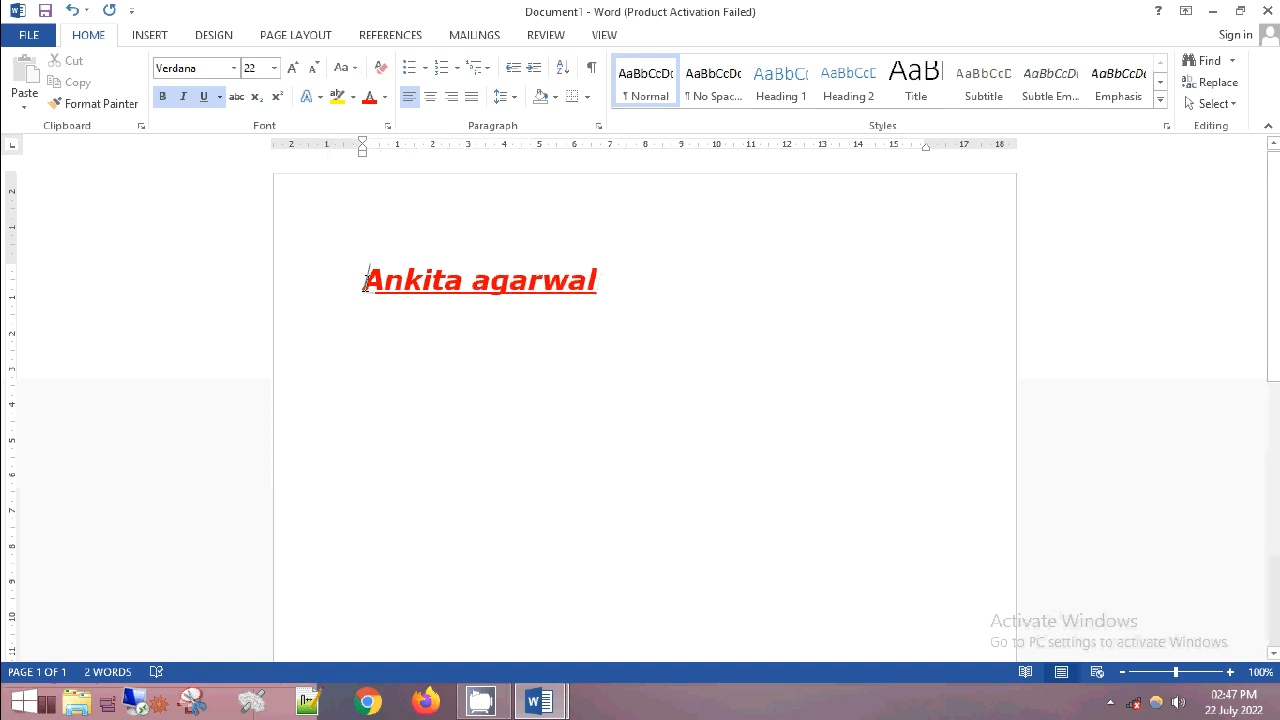
# - Change the case of the full name on the first line to lowercase and to UPPERCASE
pyautogui.moveTo(364, 281); pyautogui.dragTo(680, 291)
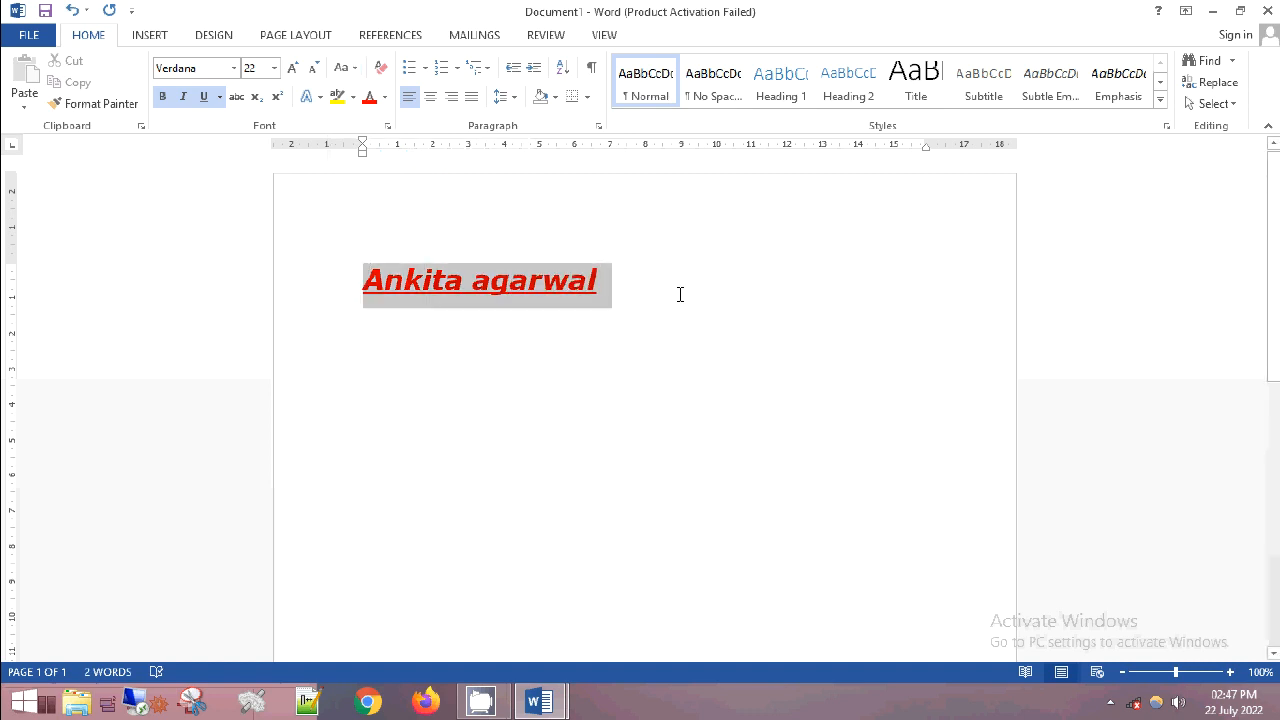
pyautogui.click(354, 70)
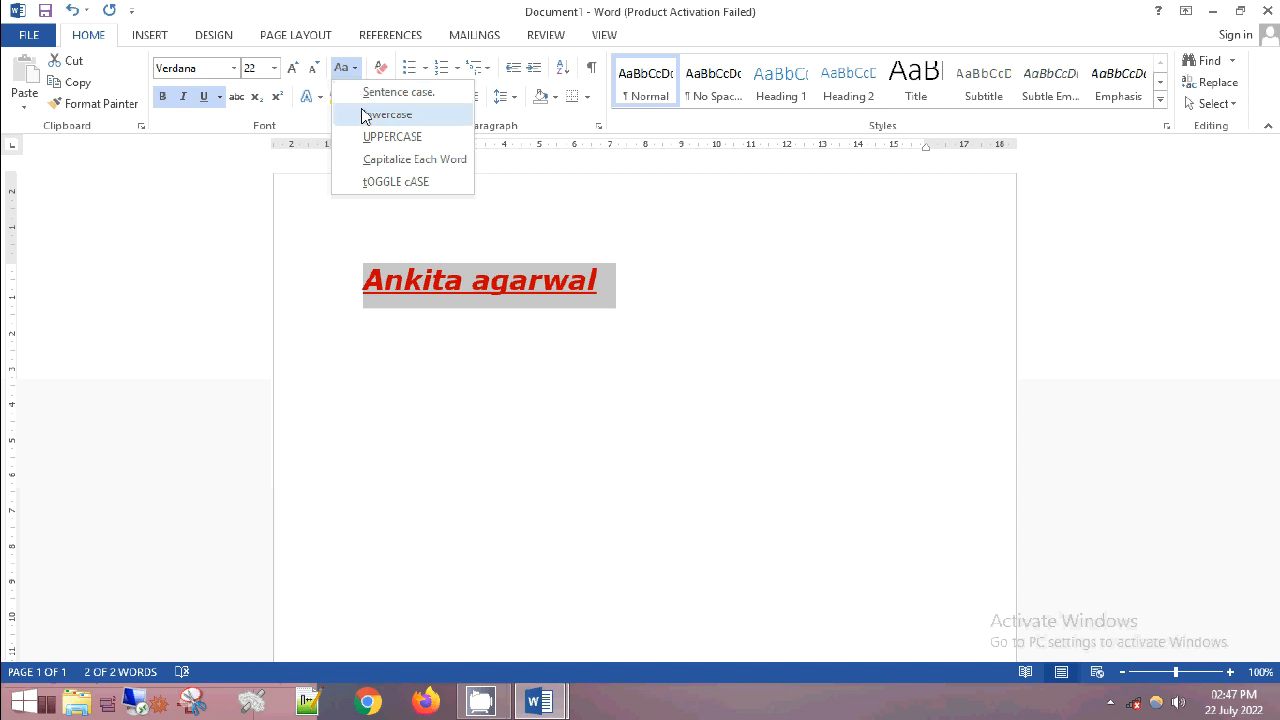
pyautogui.click(365, 116)
pyautogui.click(355, 70)
pyautogui.click(358, 146)
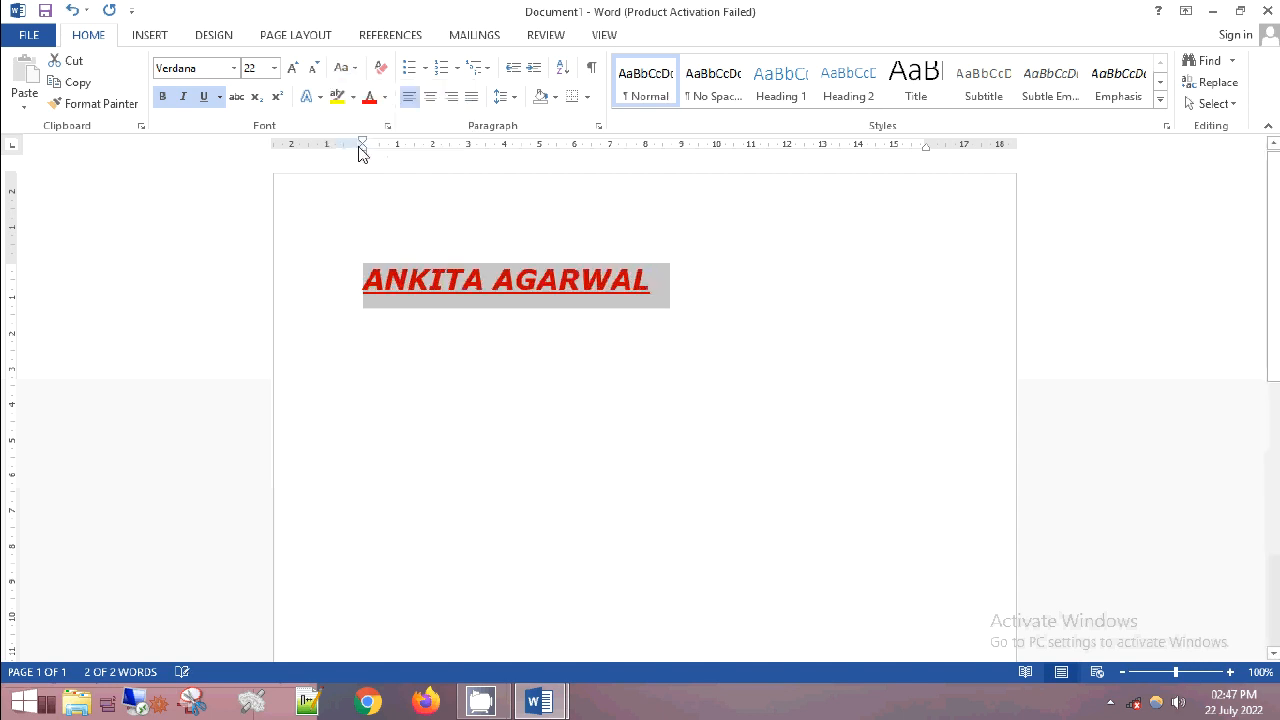
# - Apply Capitalize Each Word to the selected name, and switch it to tOGGLE cASE
pyautogui.click(355, 72)
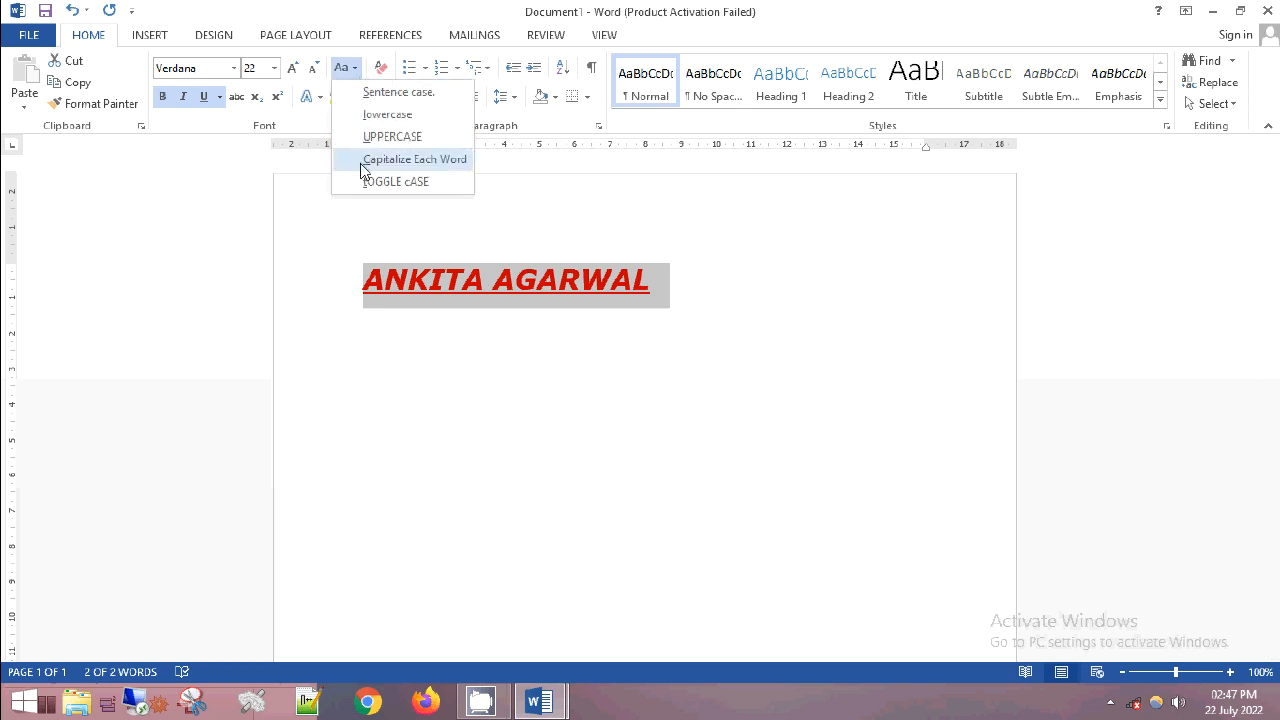
pyautogui.click(363, 162)
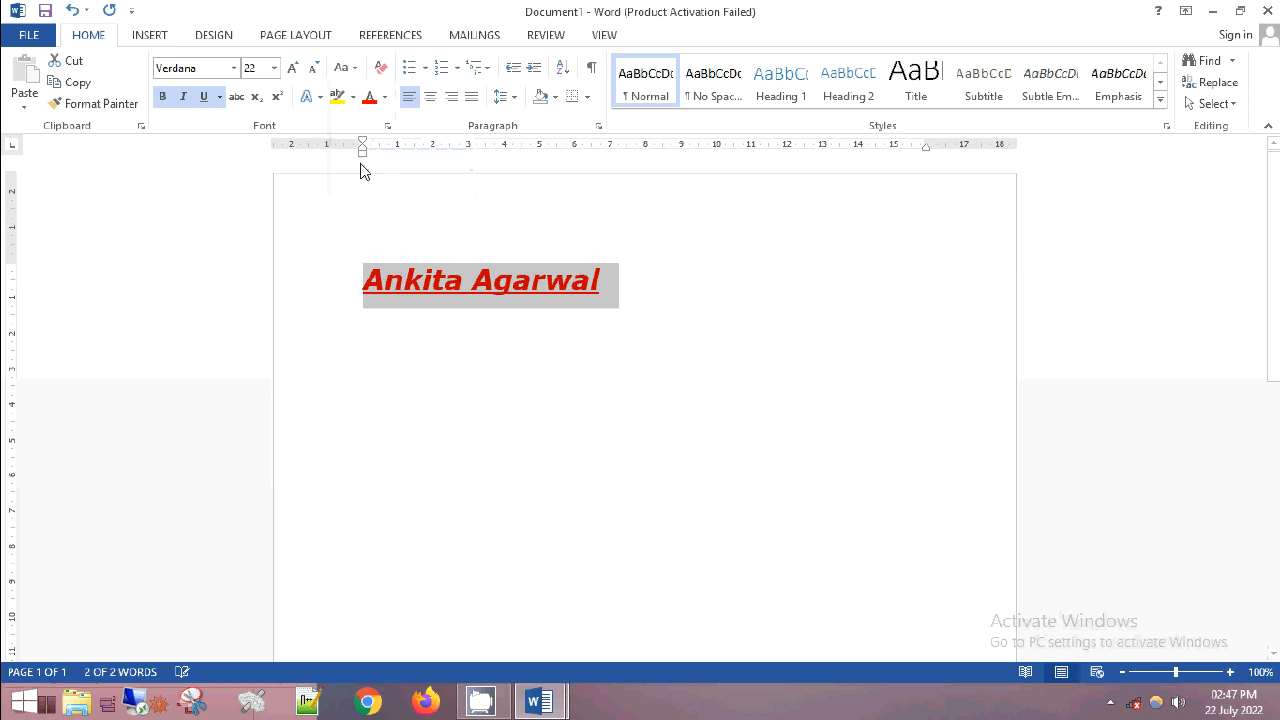
pyautogui.click(356, 70)
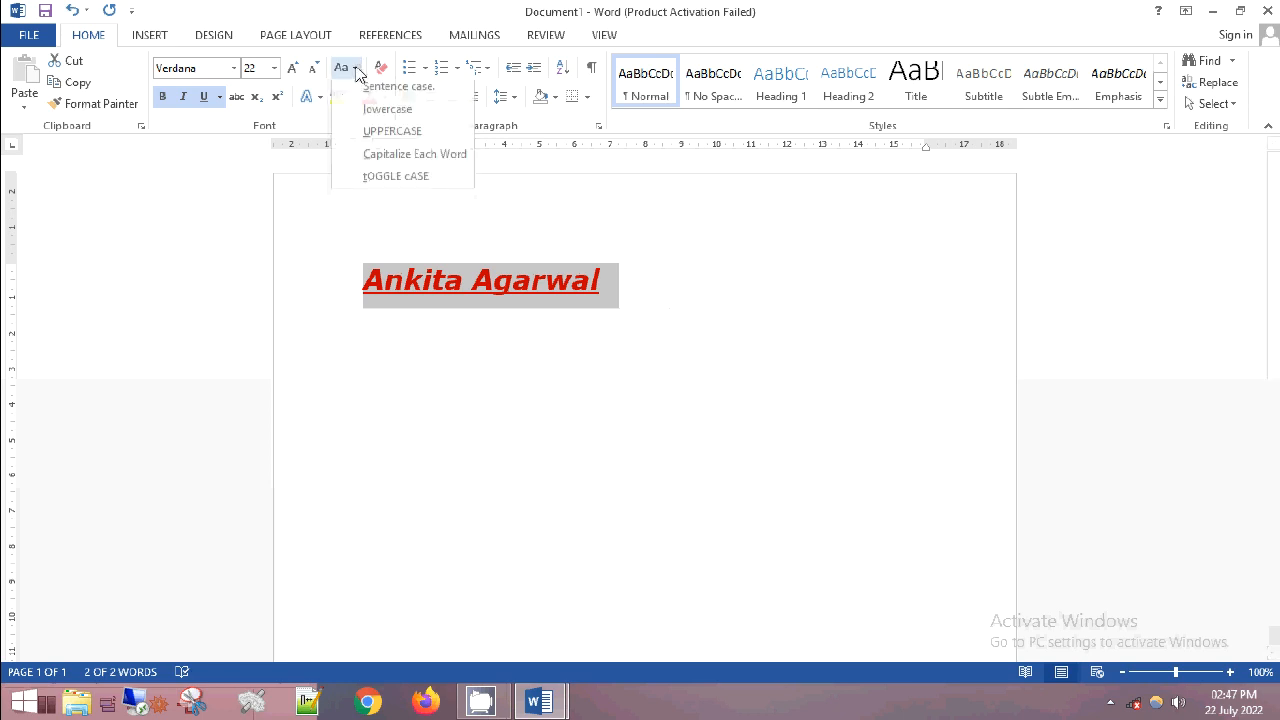
pyautogui.click(372, 182)
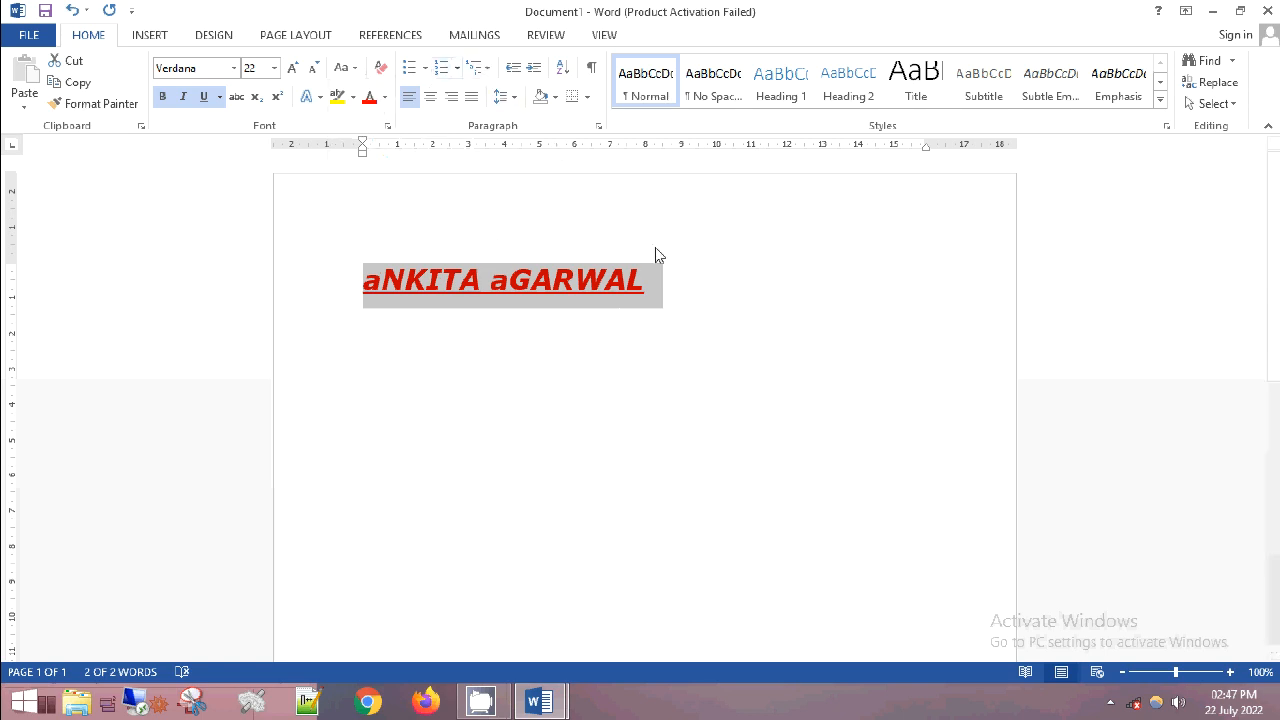
# - Add the words "girl" and "boy" on separate lines below the name
pyautogui.click(706, 309)
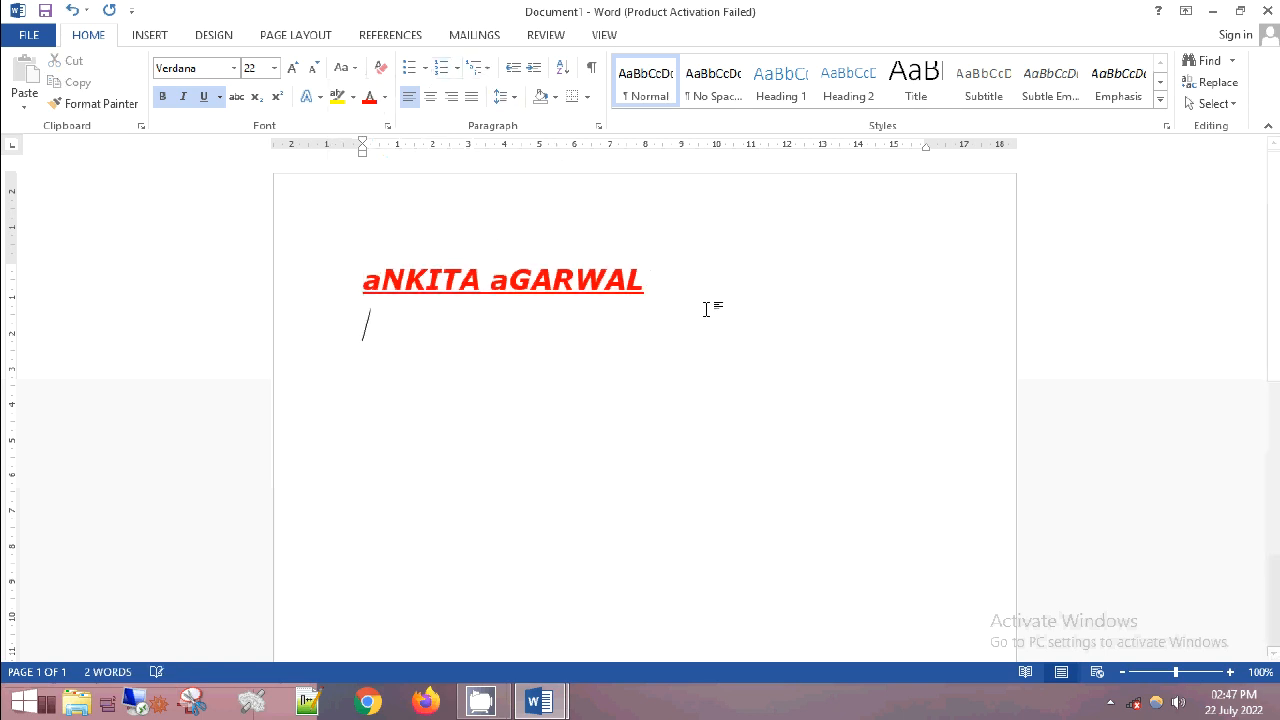
pyautogui.write('girl')
pyautogui.press('Return')
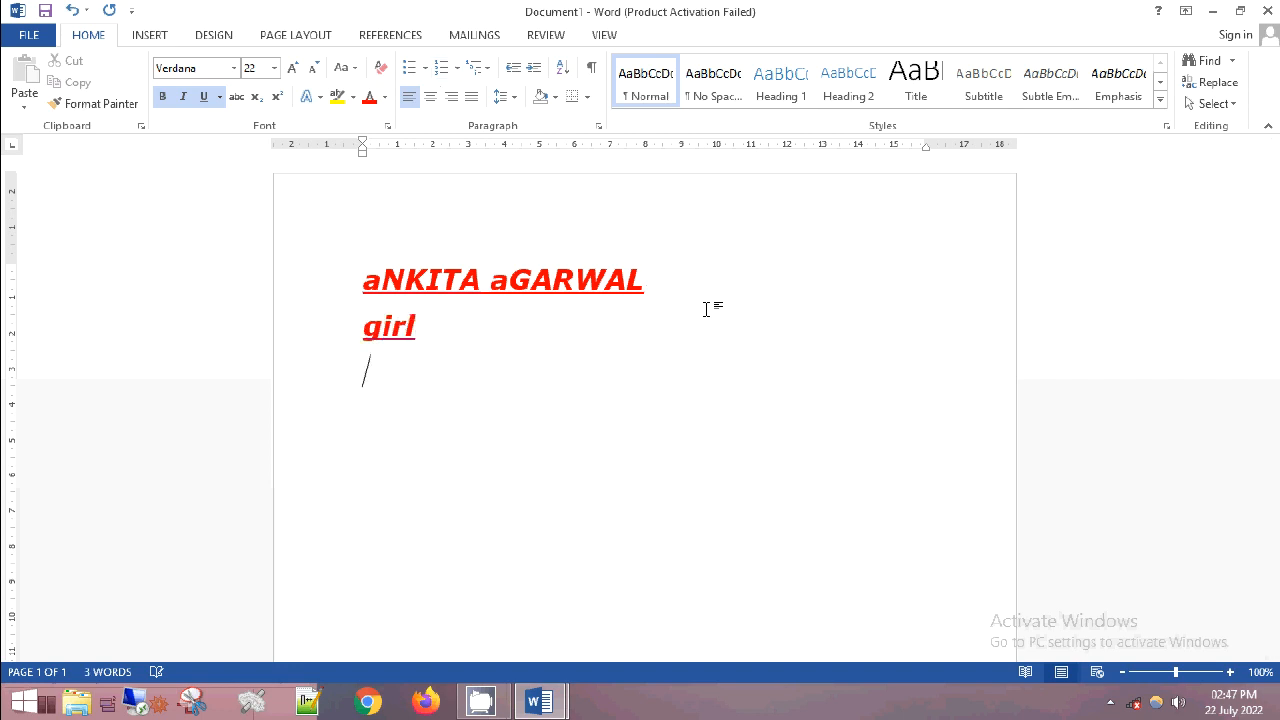
pyautogui.write('boy')
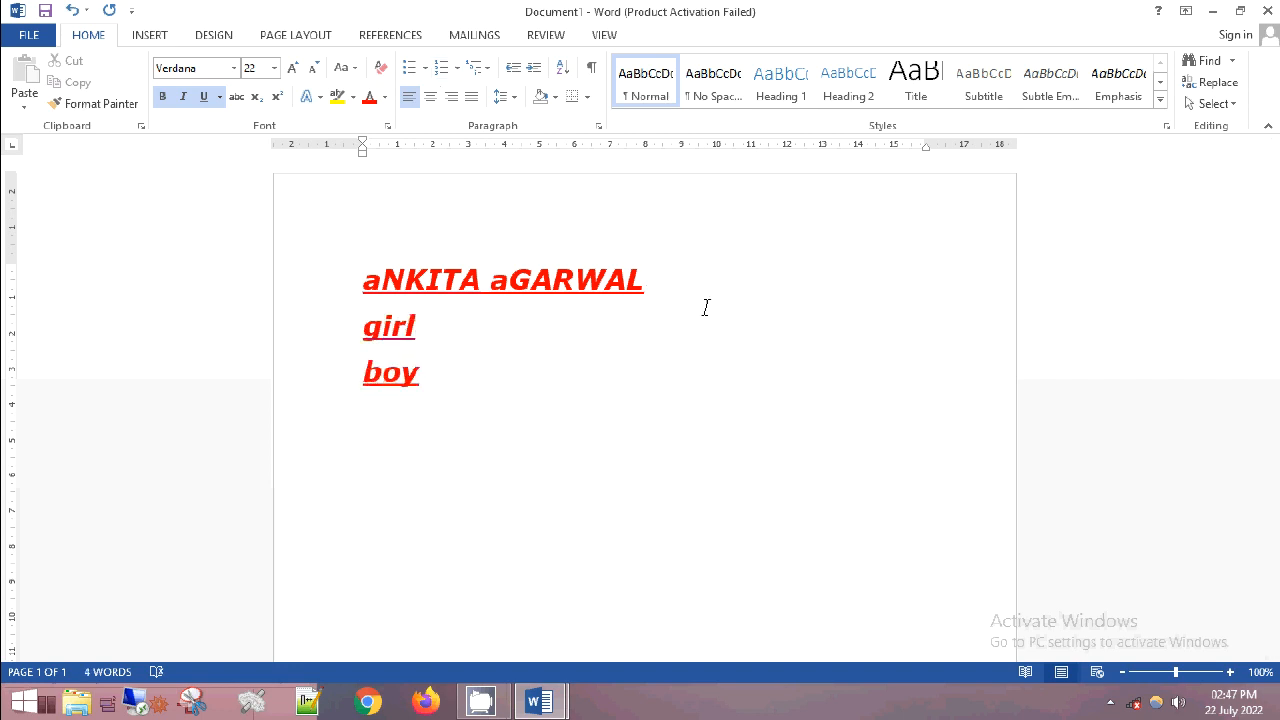
# - Select the "girl" and "boy" lines and preview the available bullet and numbering styles on them
pyautogui.moveTo(364, 322); pyautogui.dragTo(442, 398)
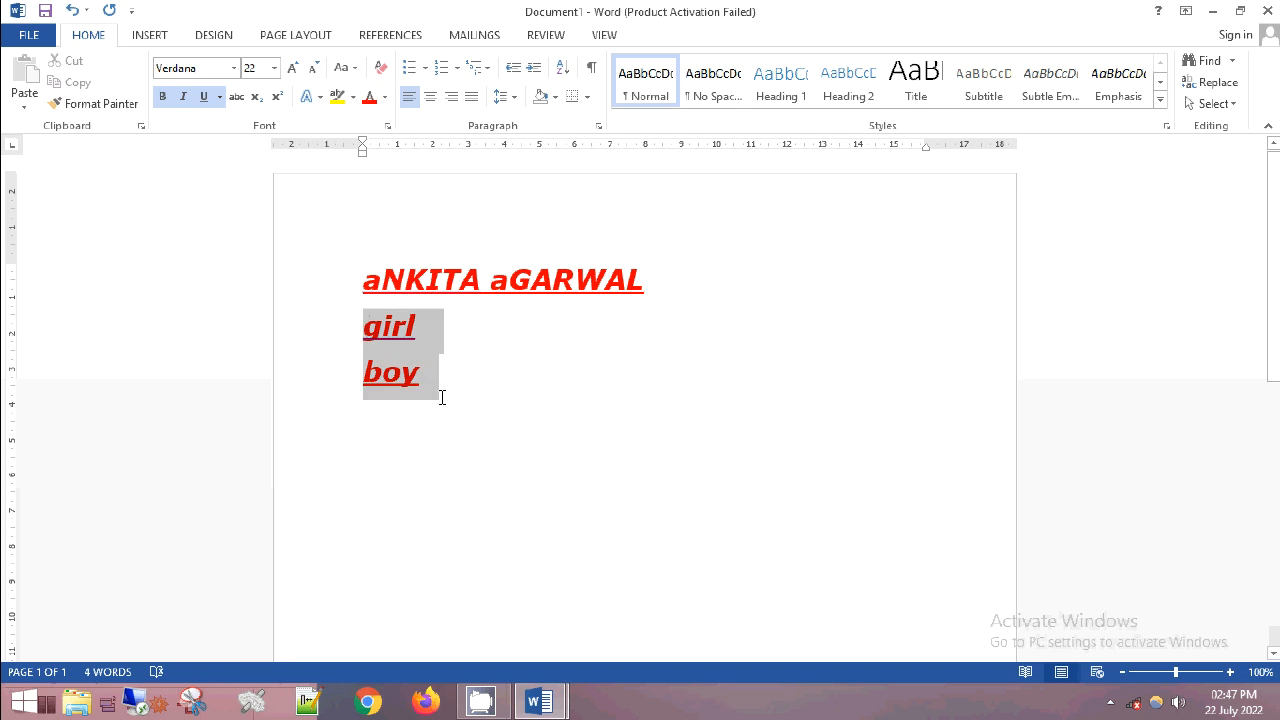
pyautogui.click(425, 75)
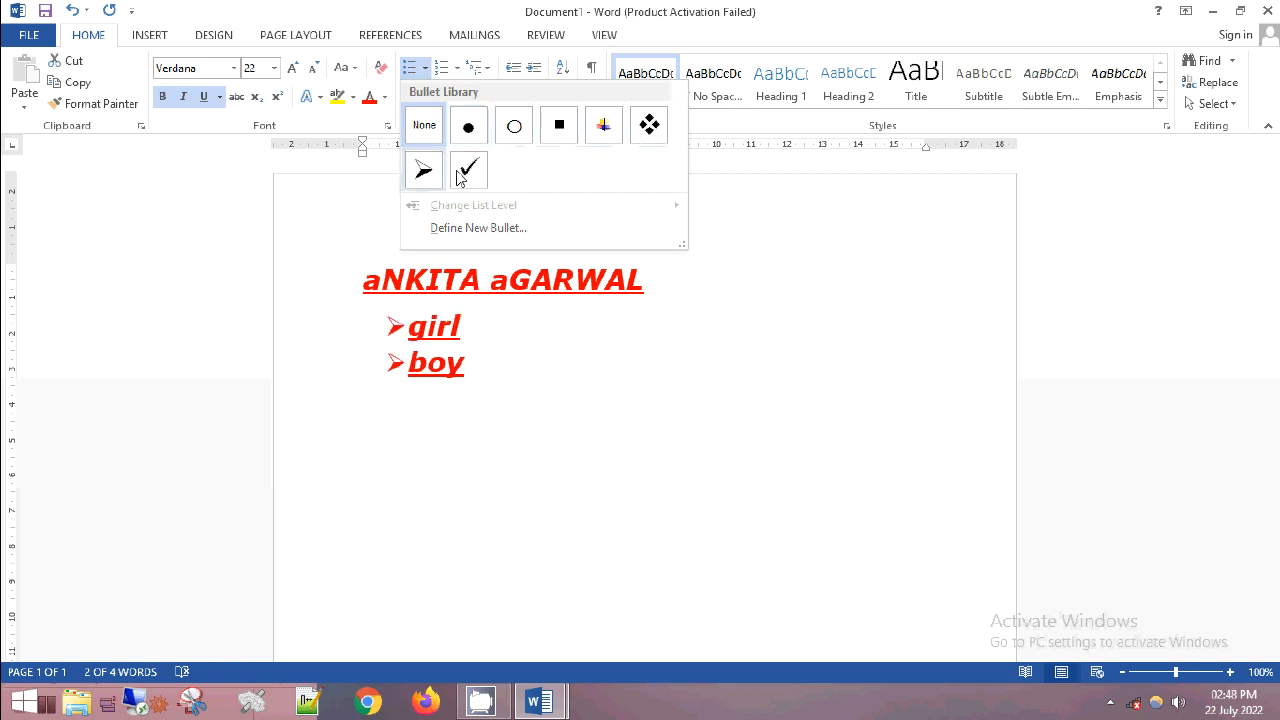
pyautogui.click(457, 68)
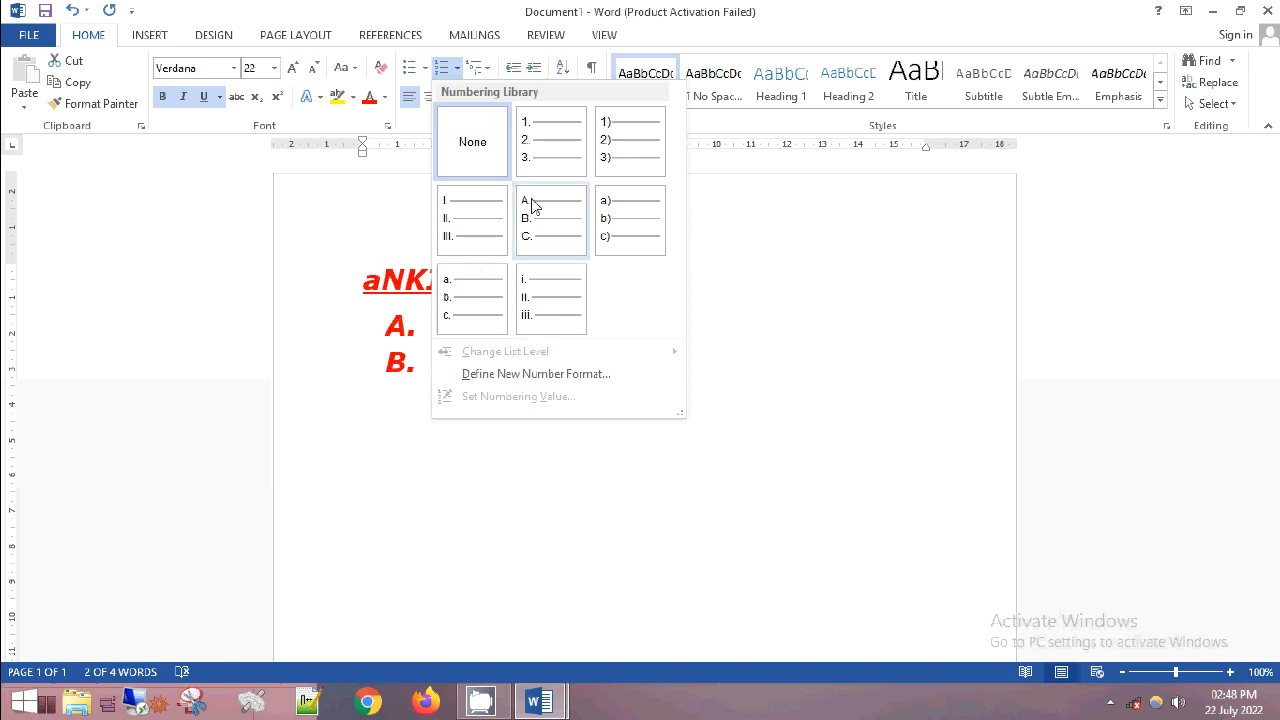
pyautogui.click(790, 248)
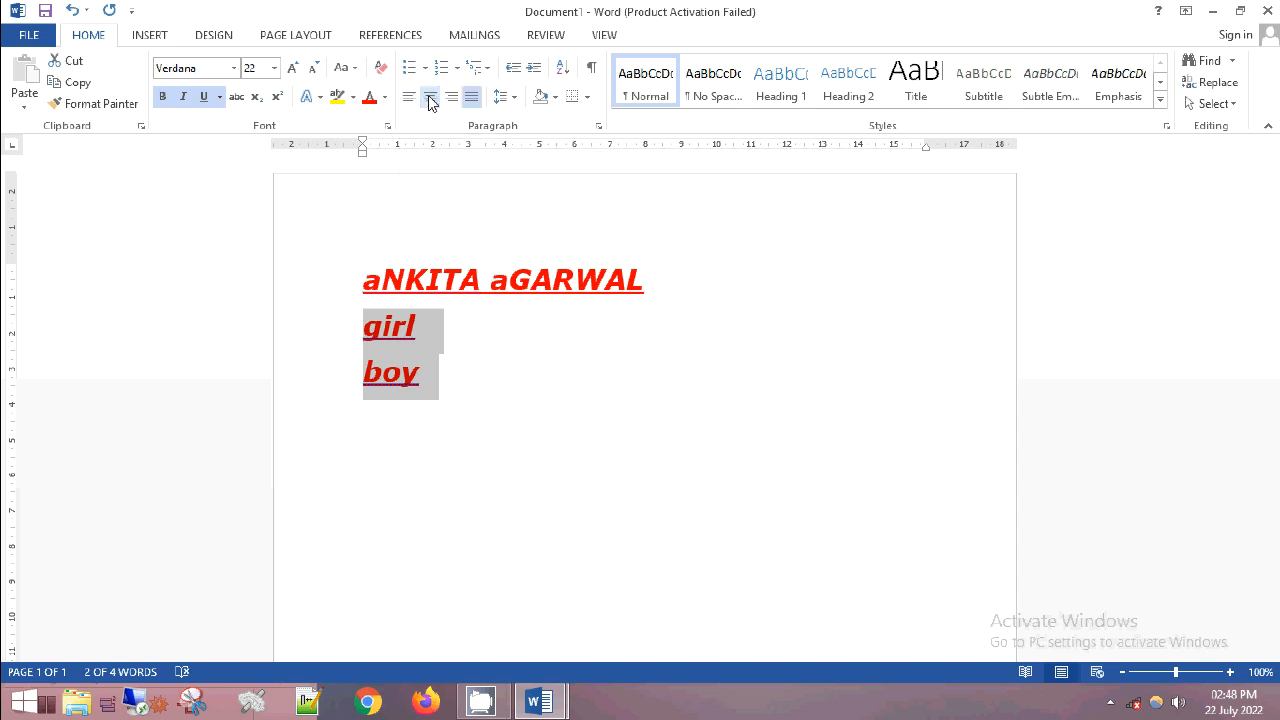
# - Try centre and right alignment on the two selected lines, and set them to justified
pyautogui.click(430, 100)
pyautogui.click(451, 98)
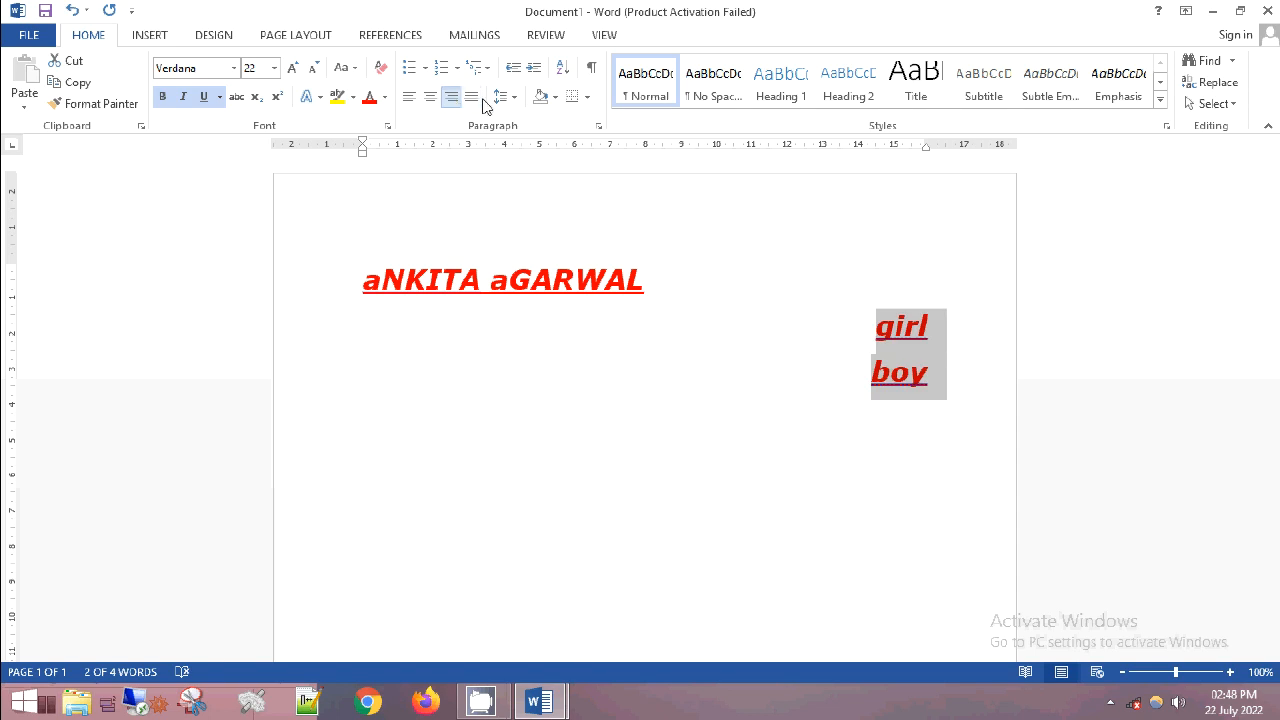
pyautogui.click(474, 100)
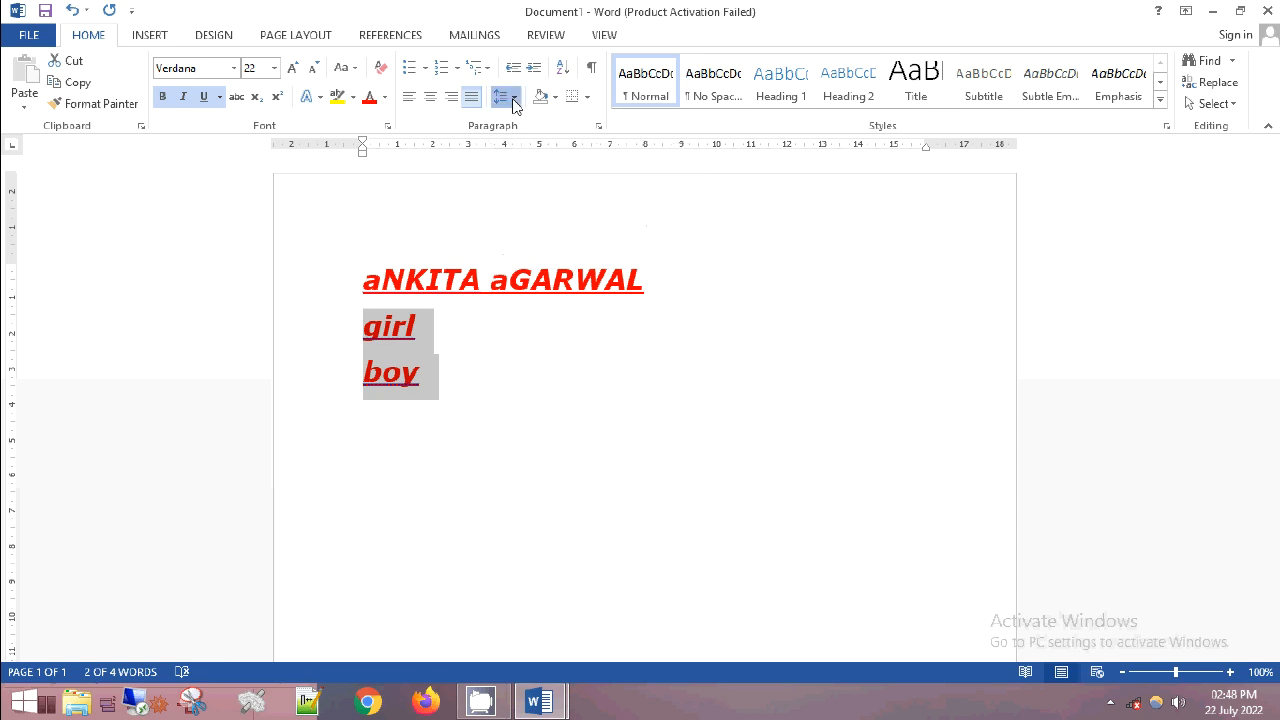
# - Preview the line and paragraph spacing choices on the selected lines and examine the available border options
pyautogui.click(507, 99)
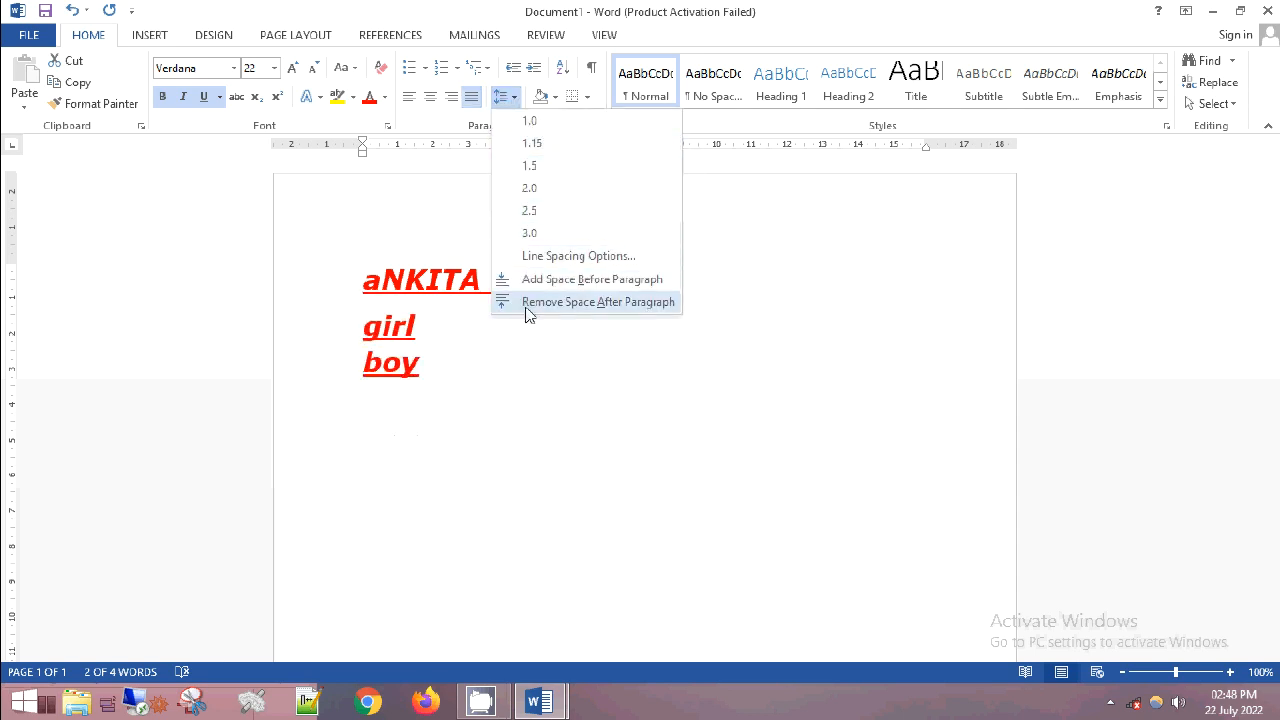
pyautogui.click(440, 226)
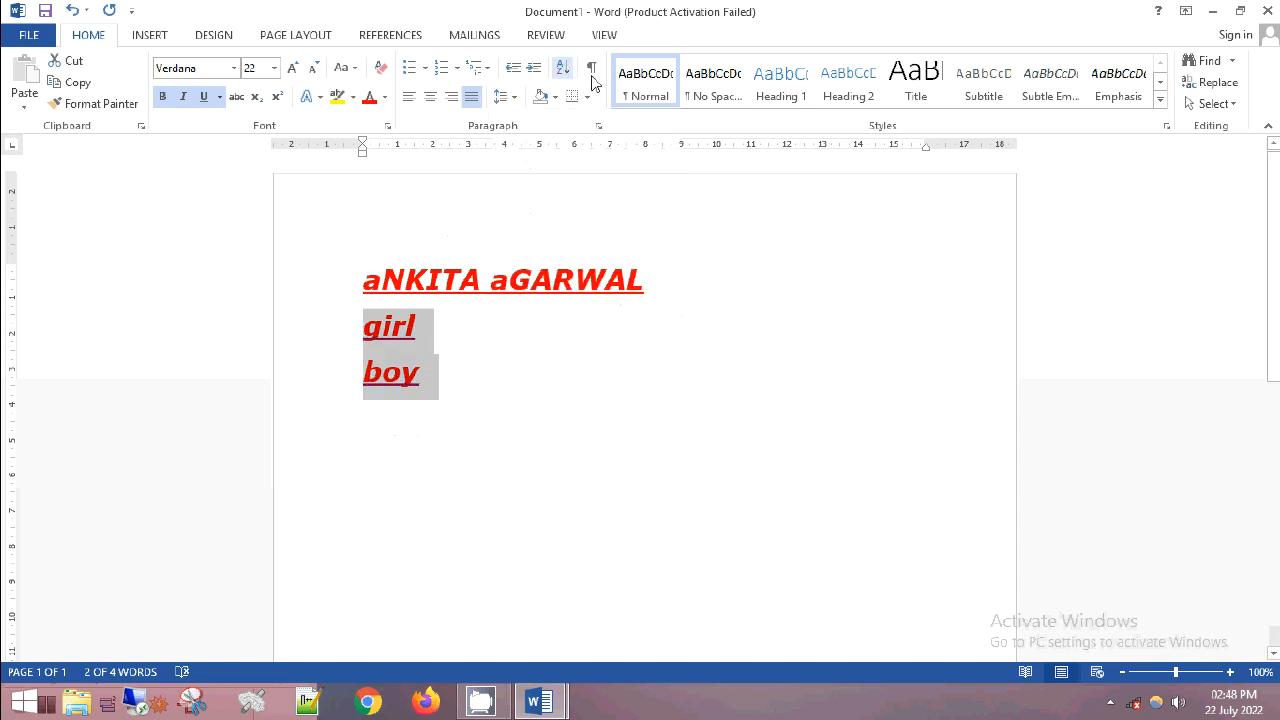
pyautogui.click(587, 98)
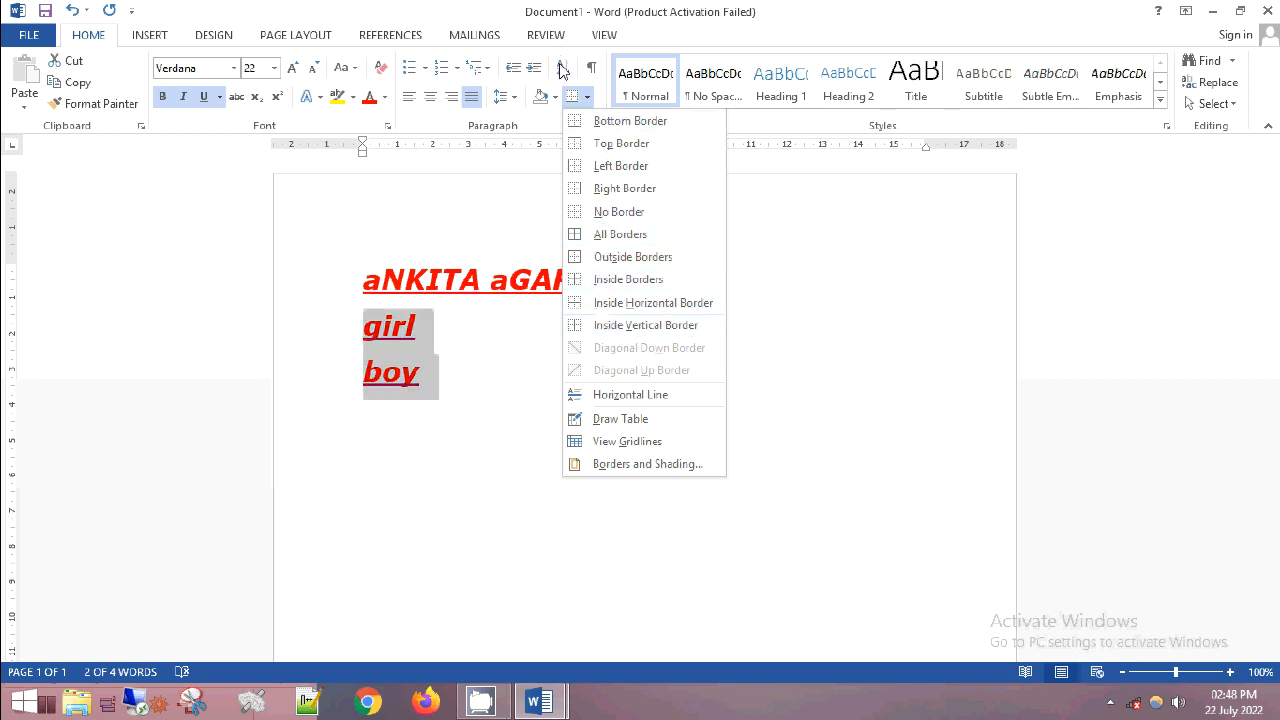
pyautogui.click(500, 220)
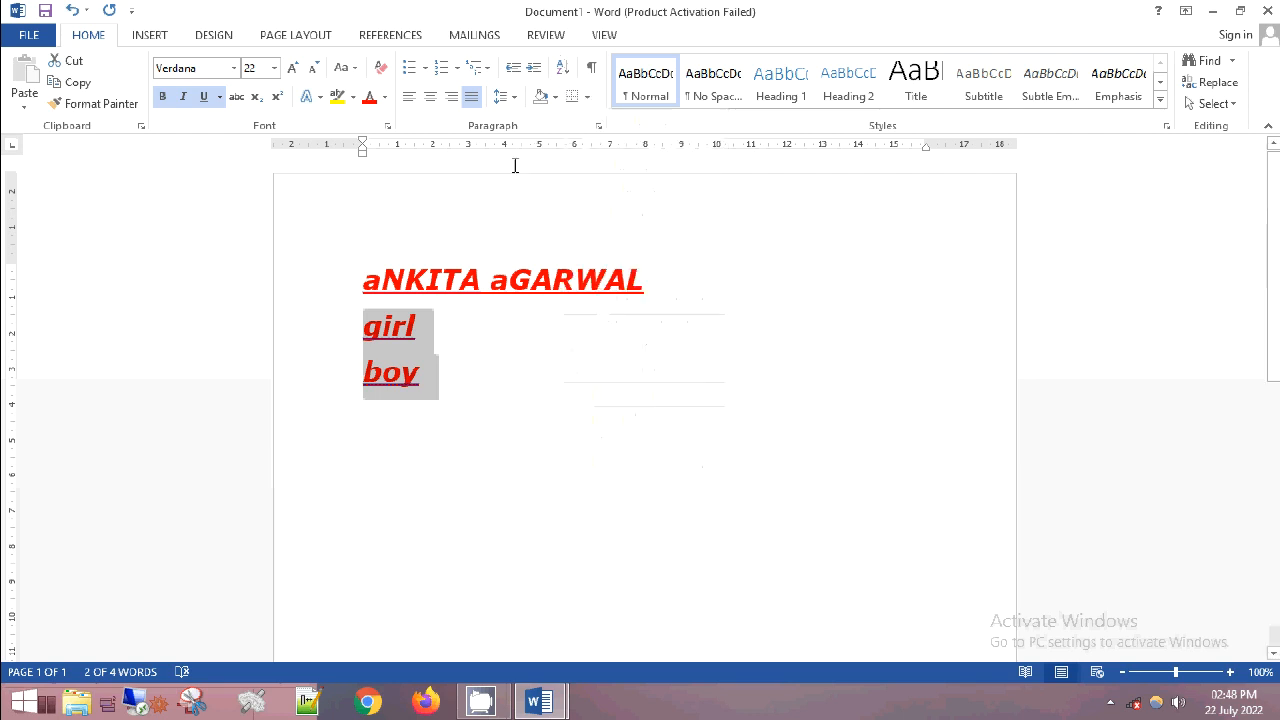
# - Sort the two selected lines by paragraphs as text in ascending order
pyautogui.click(563, 70)
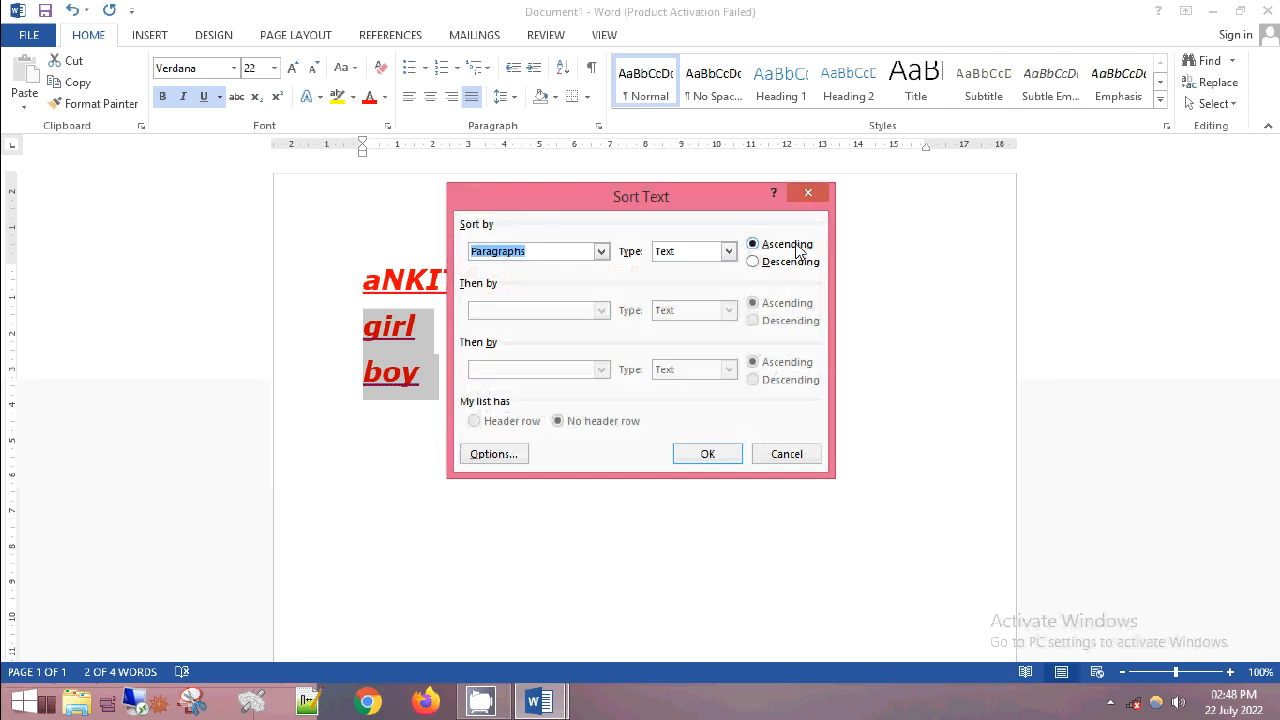
pyautogui.click(708, 453)
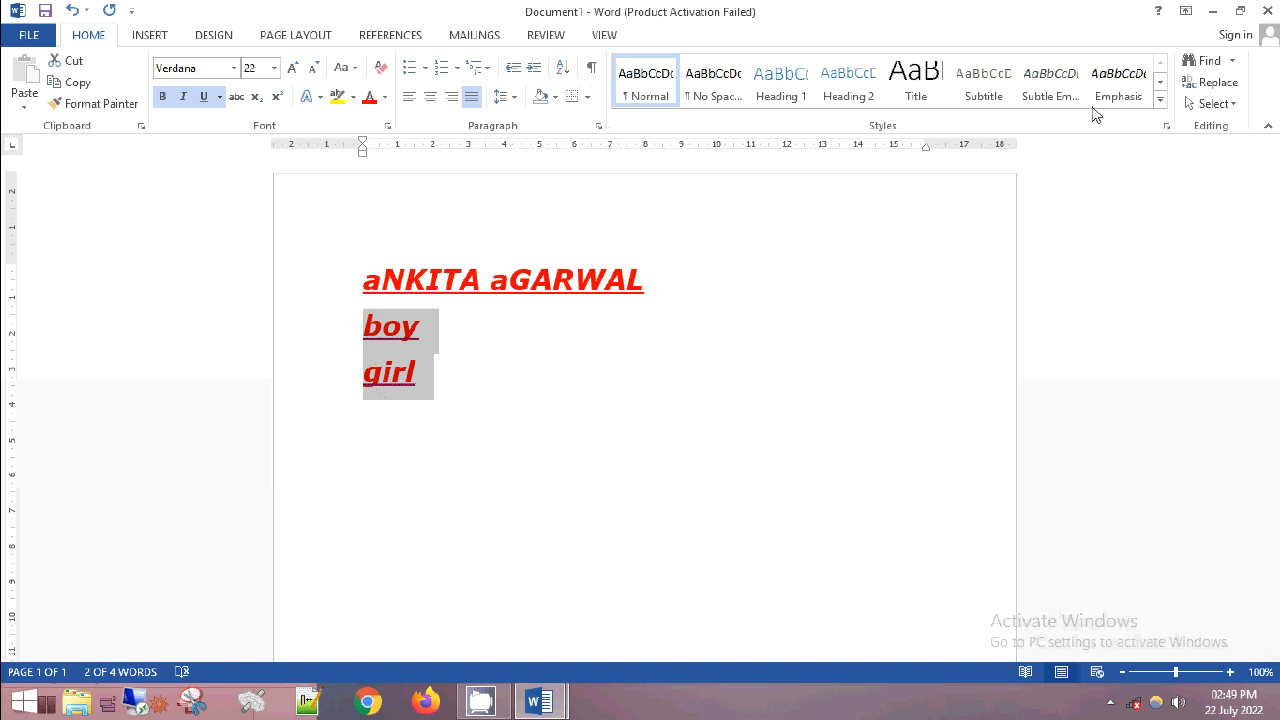
# - Look at the Find options, and deselect the two lines
pyautogui.click(1233, 63)
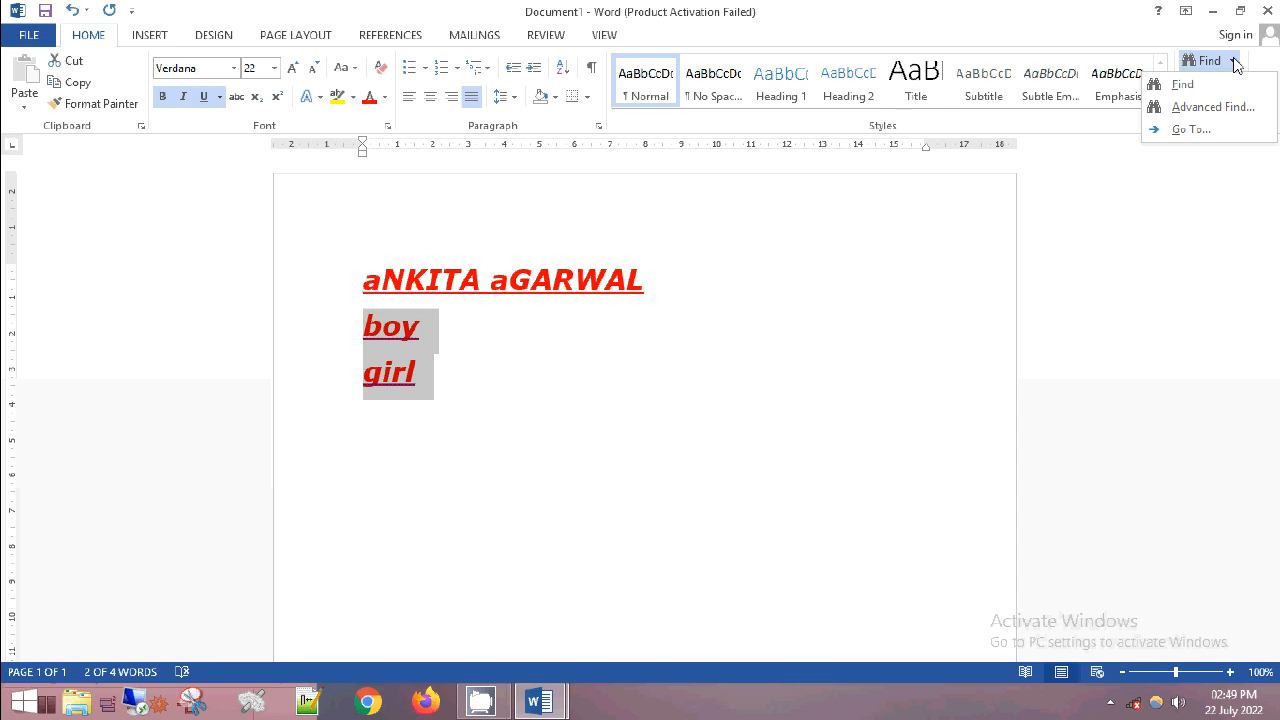
pyautogui.click(437, 378)
pyautogui.click(388, 380)
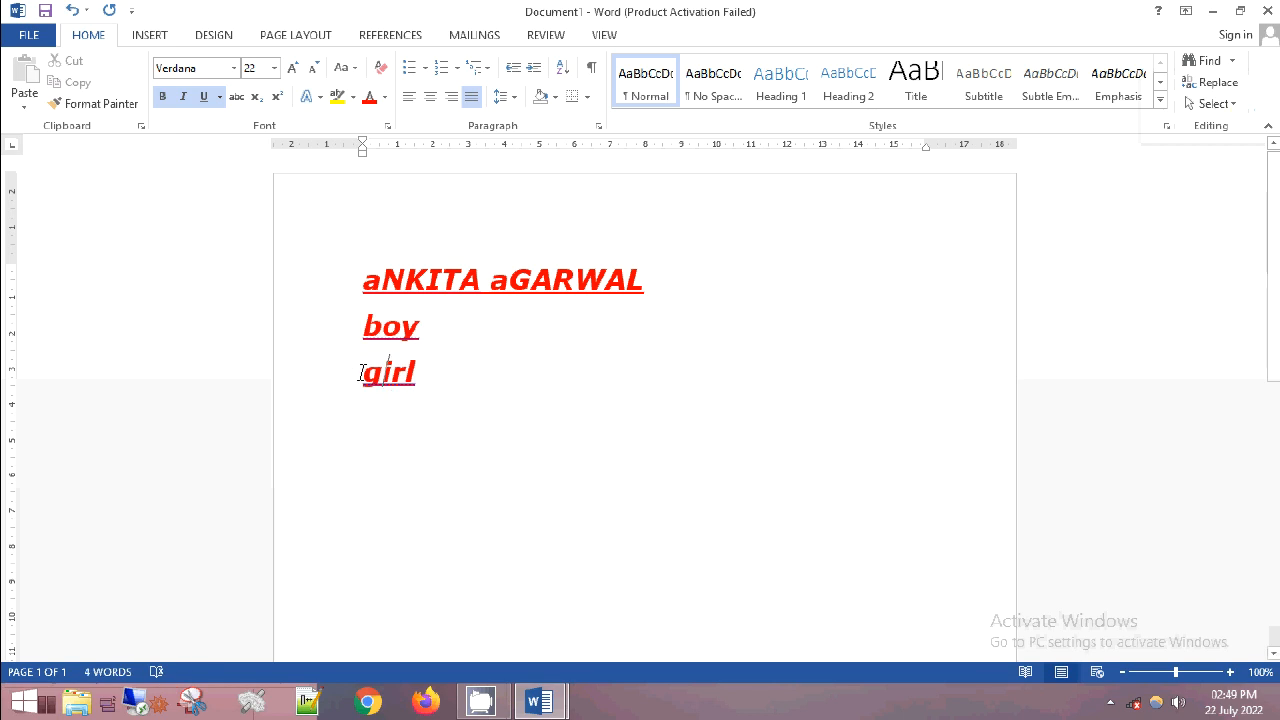
# - Delete the word "girl" on the last line and undo the deletion, twice
pyautogui.moveTo(362, 372); pyautogui.dragTo(494, 371)
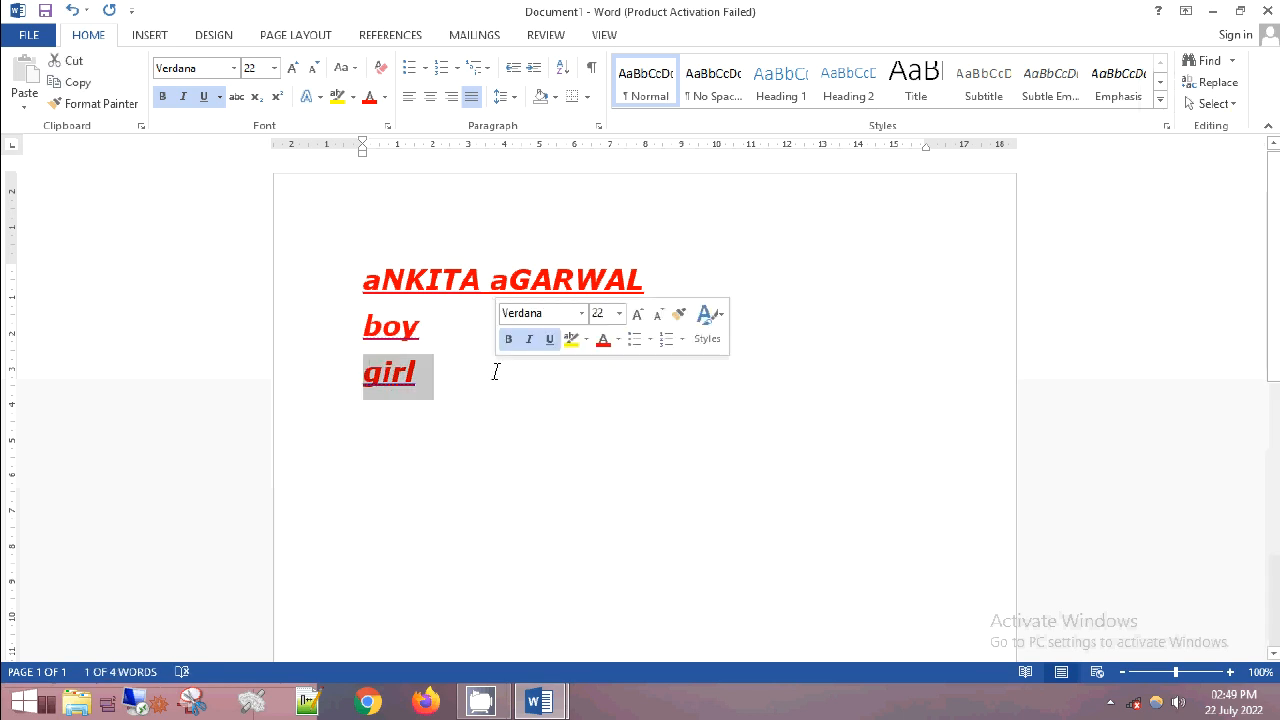
pyautogui.press('BackSpace')
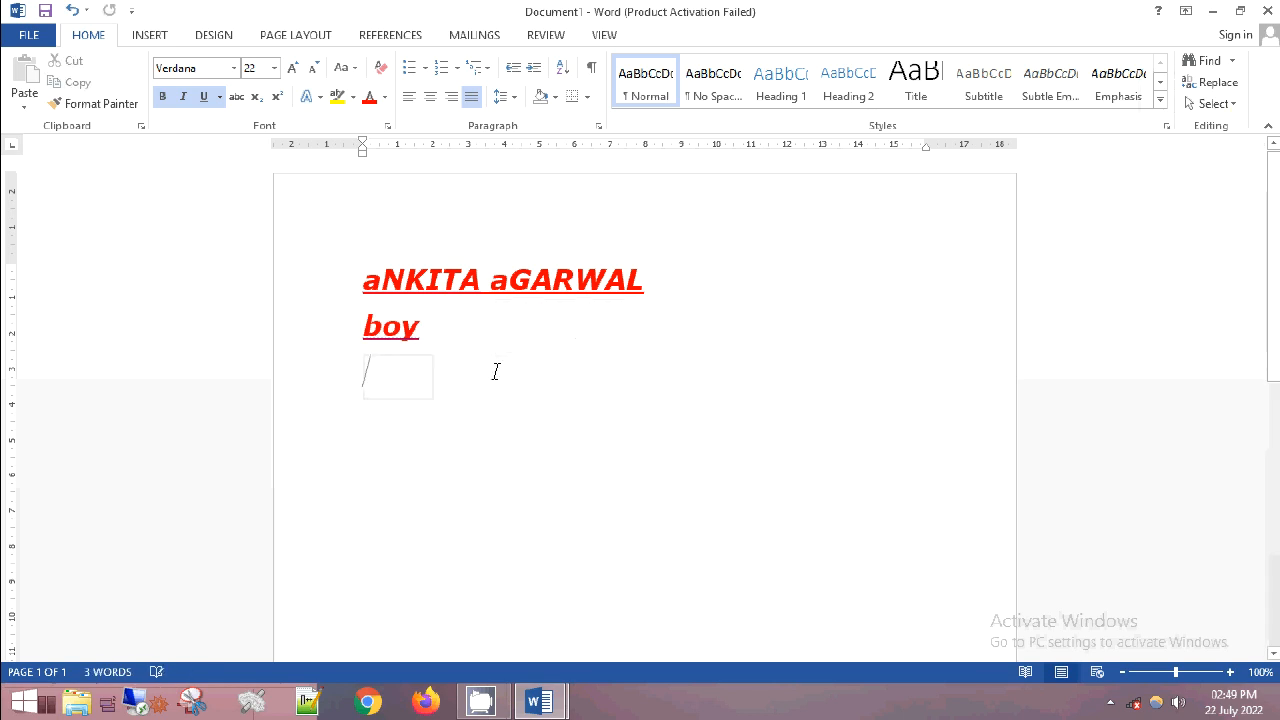
pyautogui.hotkey('ctrl', 'z')
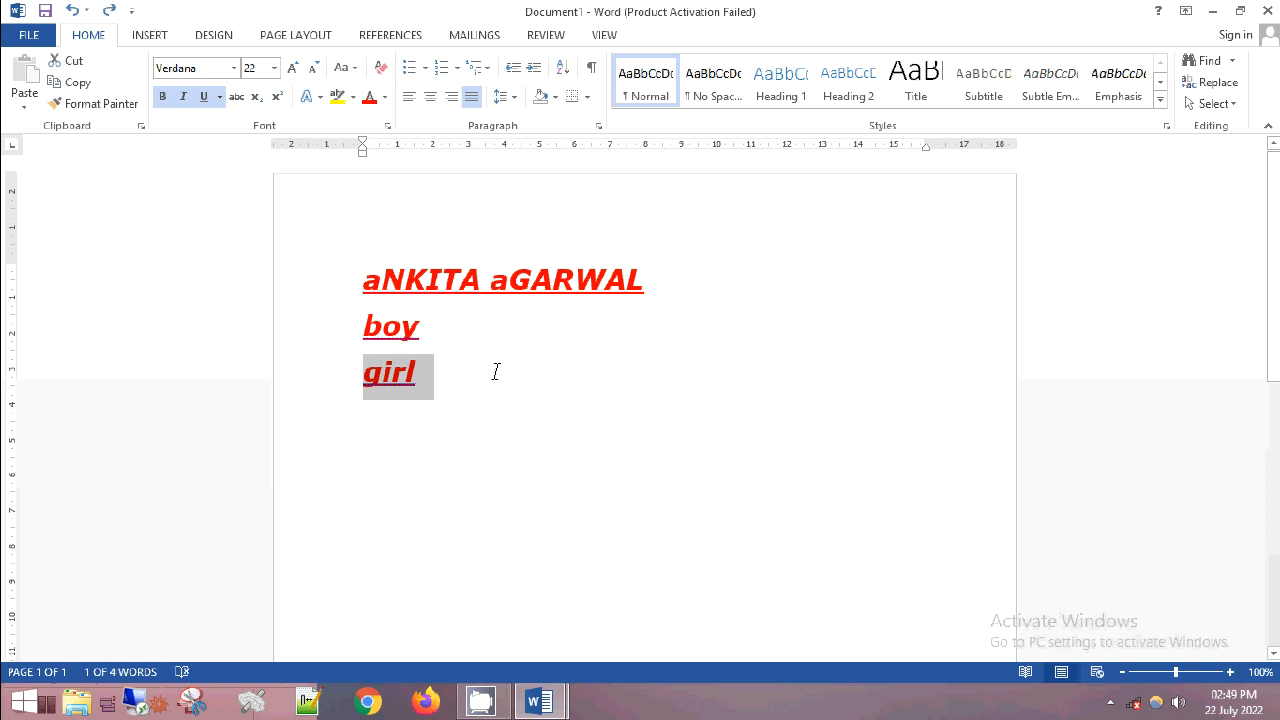
pyautogui.press('BackSpace')
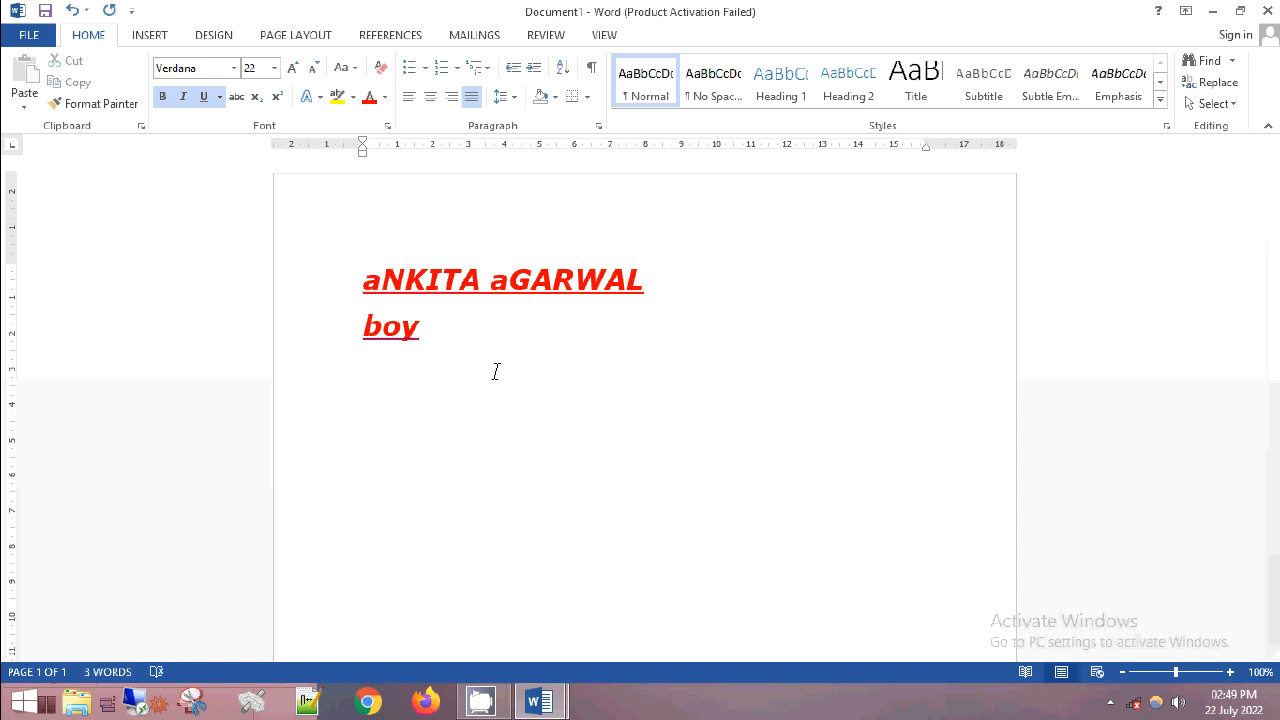
pyautogui.hotkey('ctrl', 'z')
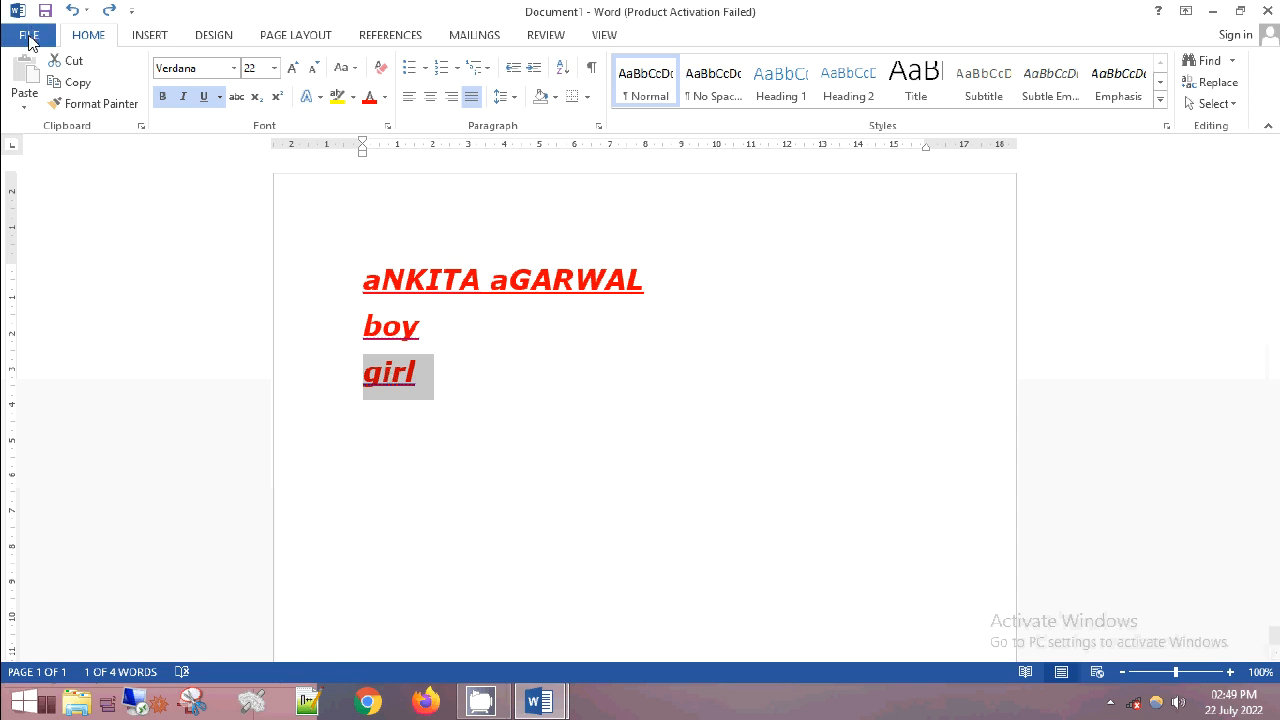
# - Save the document to the Desktop as word1.docx
pyautogui.click(30, 40)
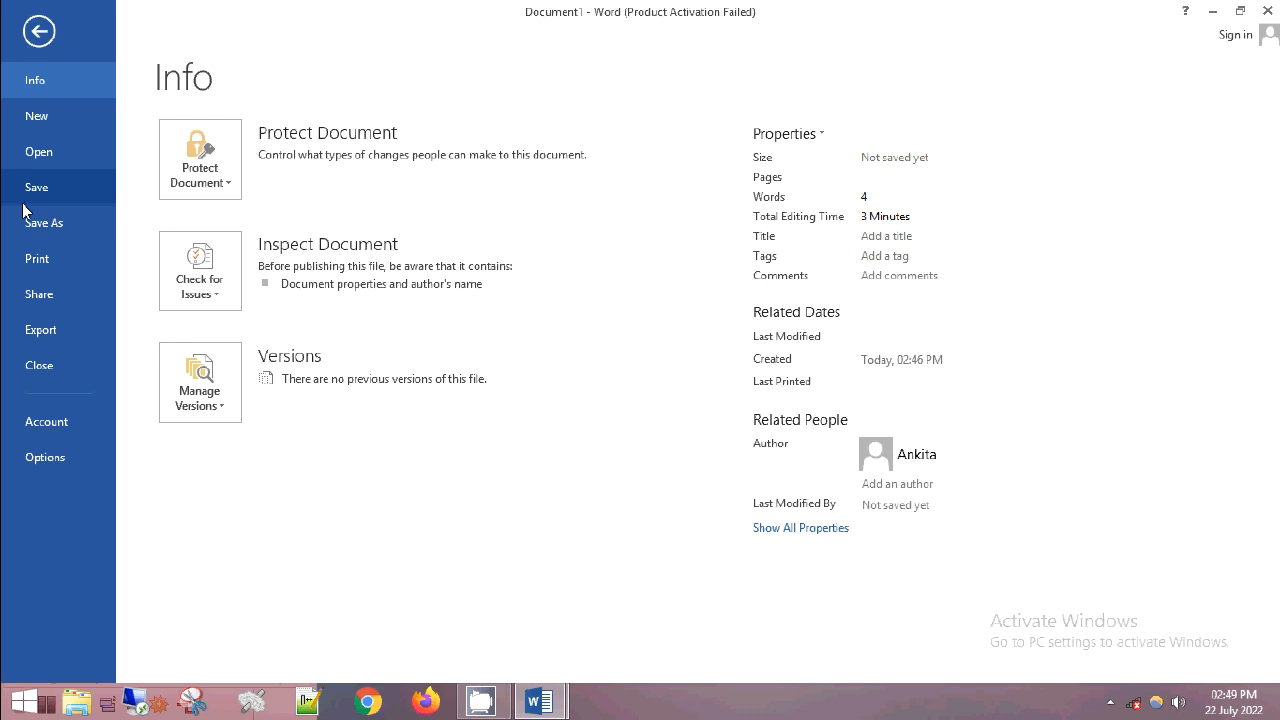
pyautogui.click(27, 224)
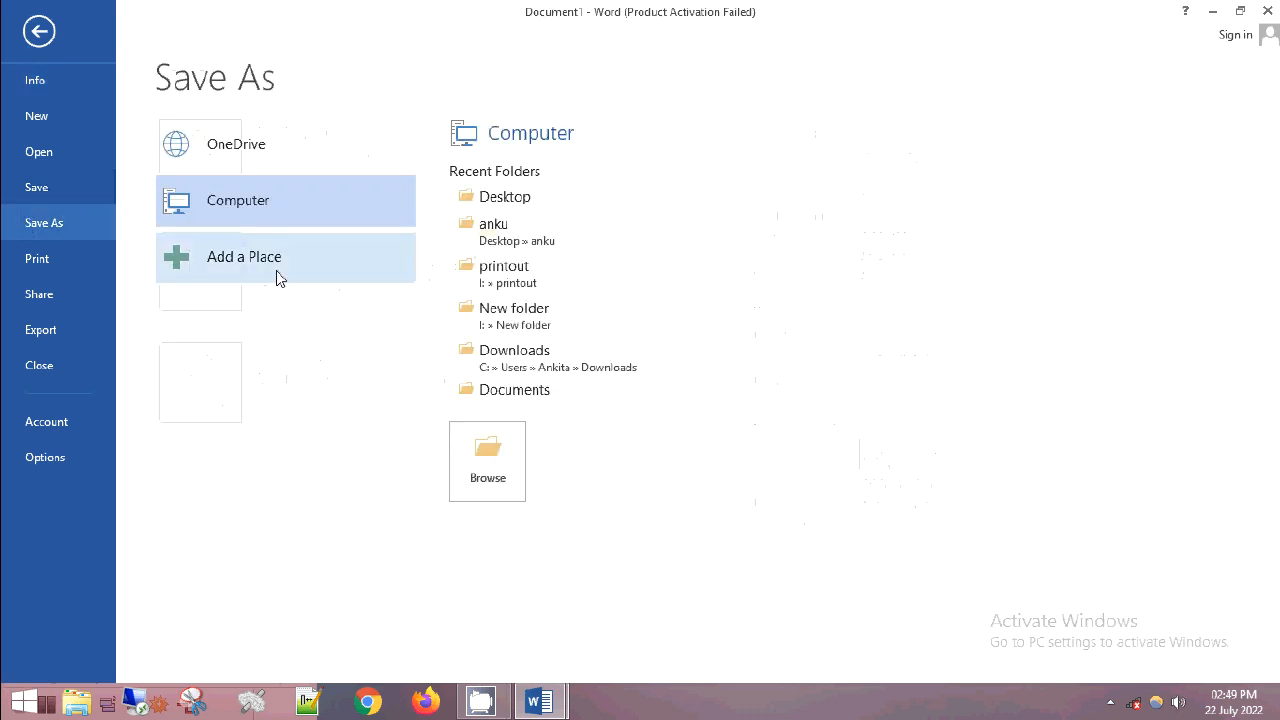
pyautogui.click(491, 210)
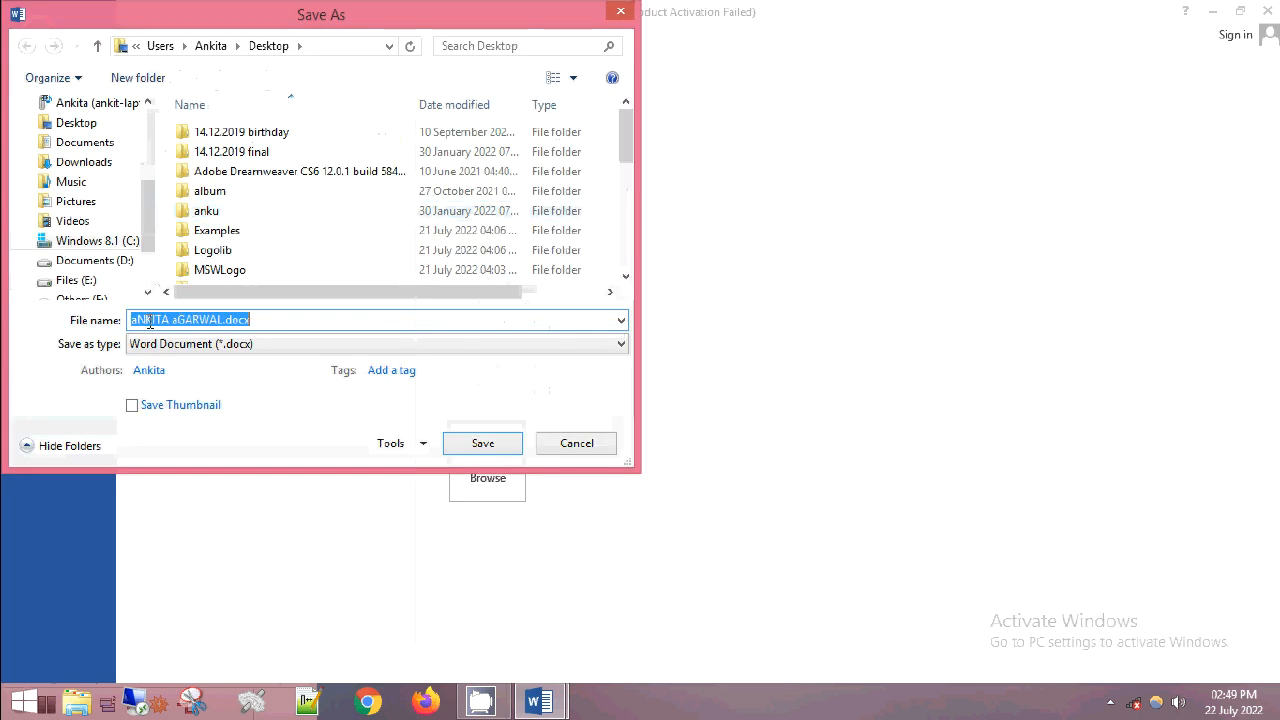
pyautogui.click(229, 320)
pyautogui.press('BackSpace')
pyautogui.press('BackSpace')
pyautogui.press('BackSpace')
pyautogui.press('BackSpace')
pyautogui.press('BackSpace')
pyautogui.press('BackSpace')
pyautogui.press('BackSpace')
pyautogui.press('BackSpace')
pyautogui.press('BackSpace')
pyautogui.press('BackSpace')
pyautogui.press('BackSpace')
pyautogui.press('BackSpace')
pyautogui.press('BackSpace')
pyautogui.press('BackSpace')
pyautogui.press('BackSpace')
pyautogui.write('word1')
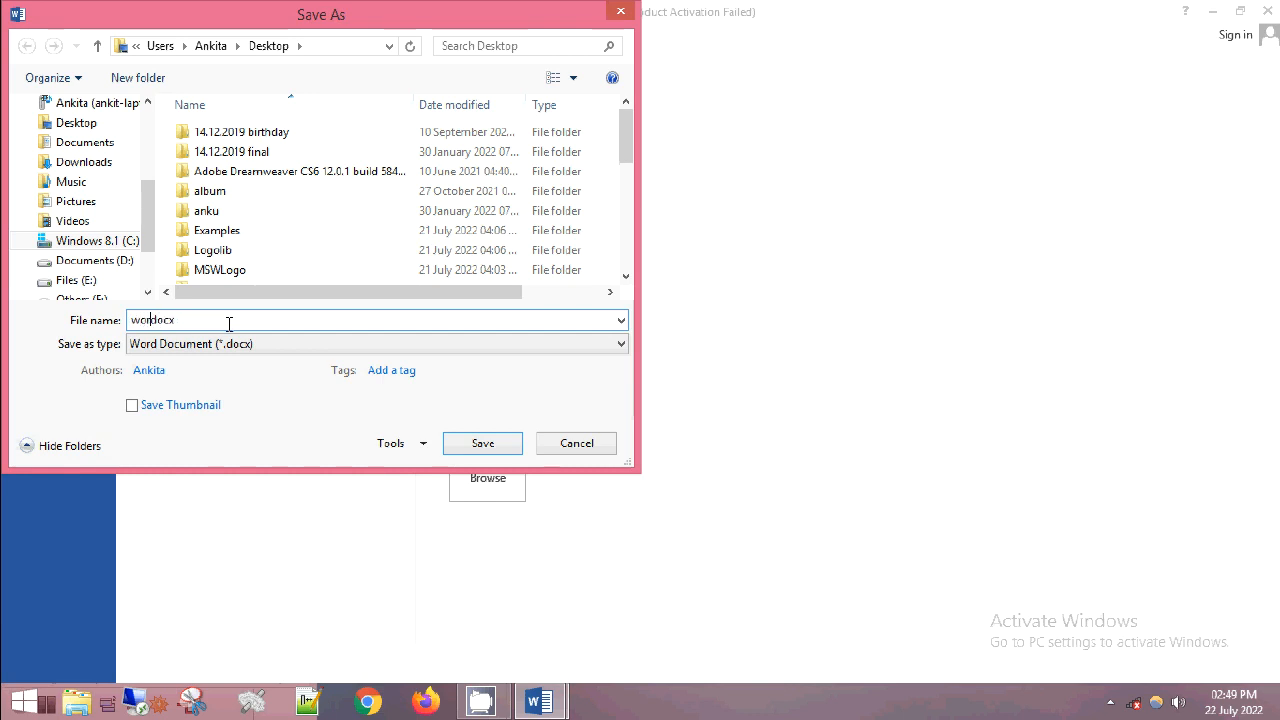
pyautogui.write('.d')
pyautogui.click(484, 443)
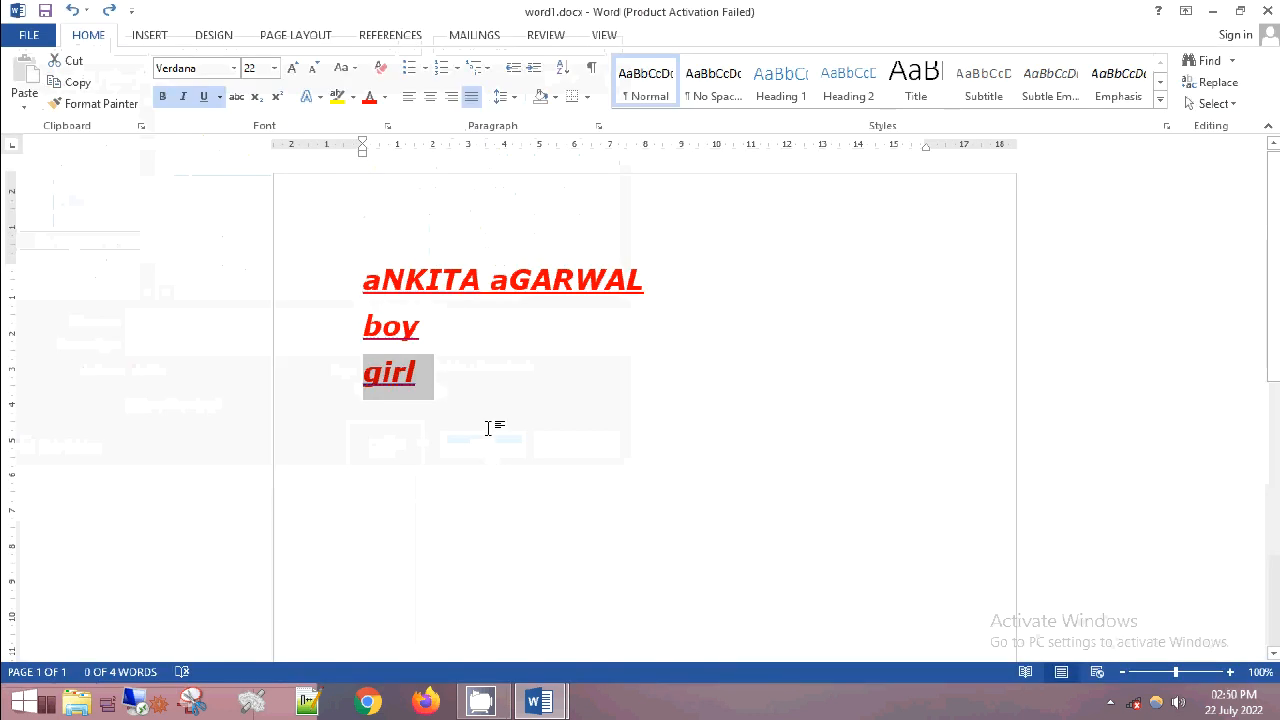